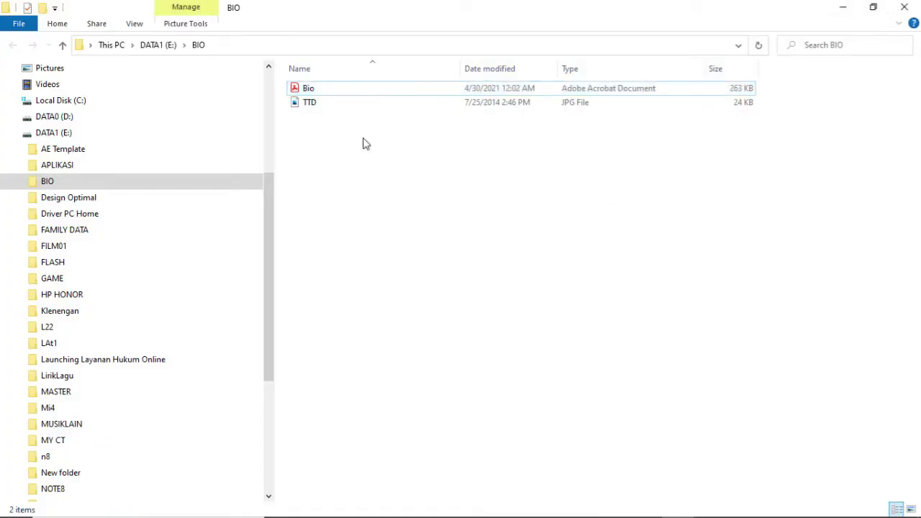
# - Open Bio.pdf in Acrobat and scroll down to the 'Hormat saya' signature block
pyautogui.doubleClick(325, 92)
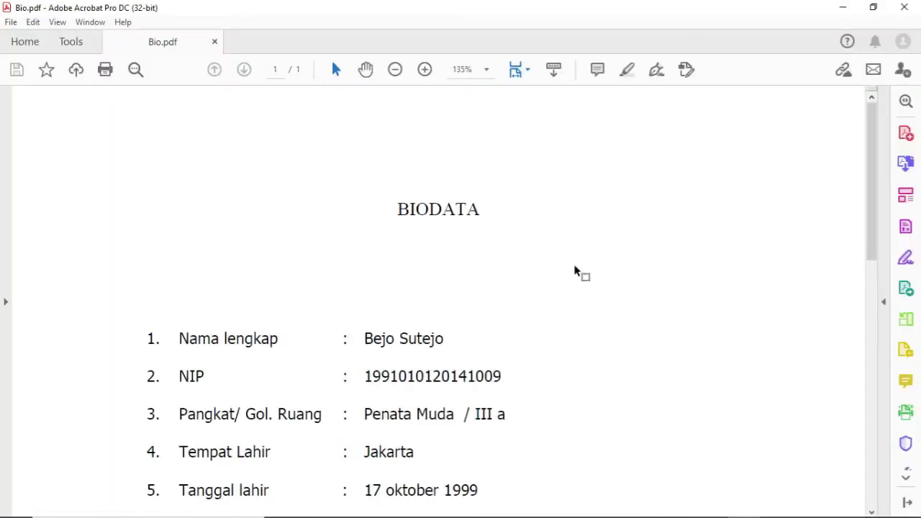
pyautogui.scroll(-3, 574, 270)
pyautogui.scroll(-2, 574, 271)
pyautogui.scroll(-2, 576, 272)
pyautogui.scroll(-4, 576, 271)
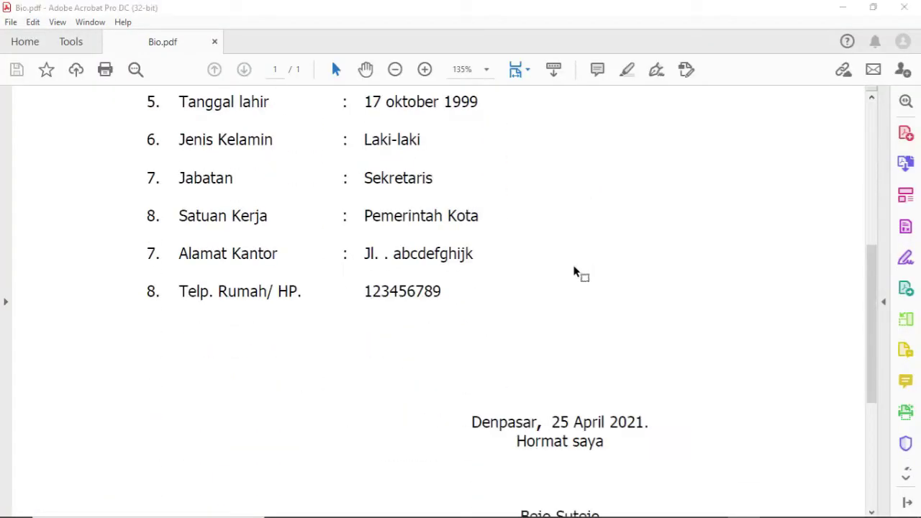
pyautogui.scroll(-1, 558, 404)
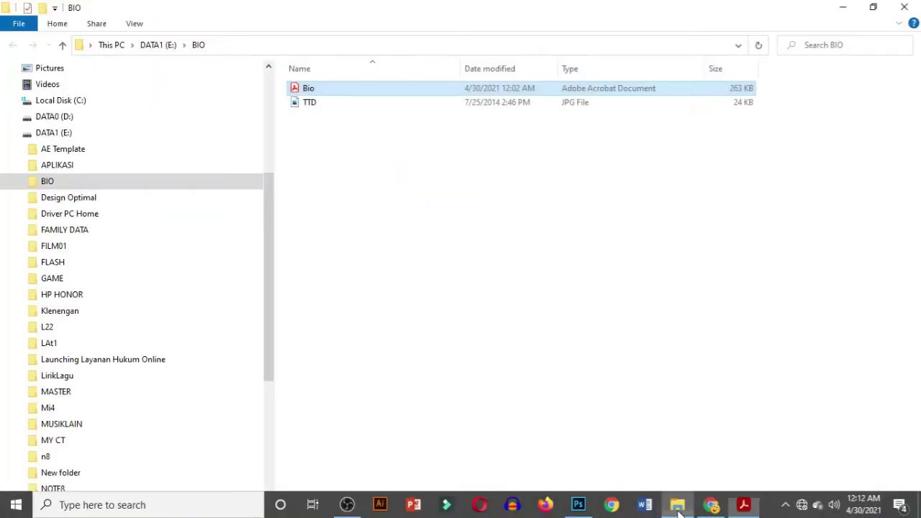
# - Copy the TTD signature image file in File Explorer
pyautogui.click(307, 108)
pyautogui.rightClick(306, 104)
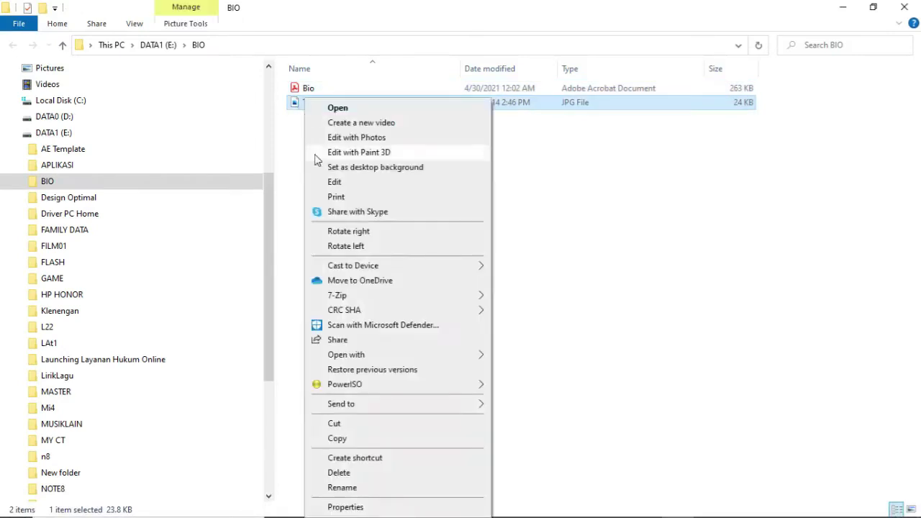
pyautogui.click(367, 439)
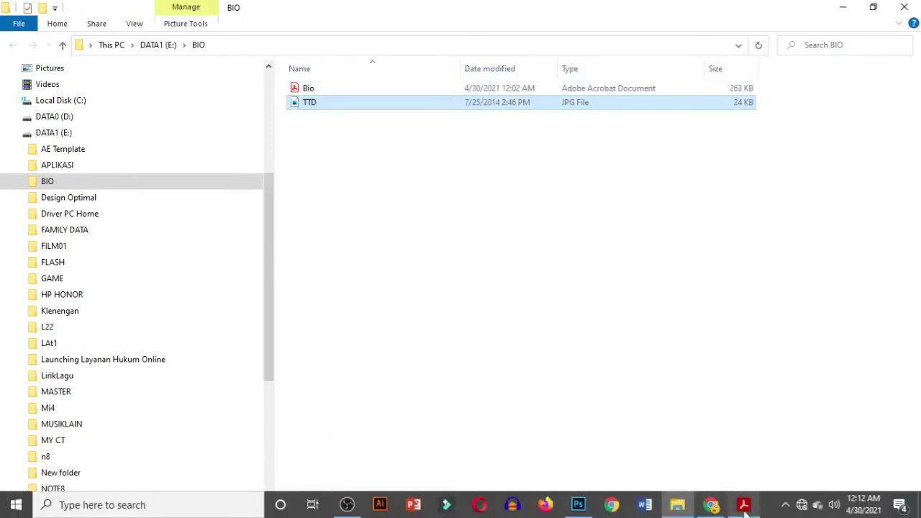
# - Browse Acrobat's Tools and Home views, return to Bio.pdf, then leave Acrobat for File Explorer
pyautogui.click(744, 513)
pyautogui.rightClick(570, 281)
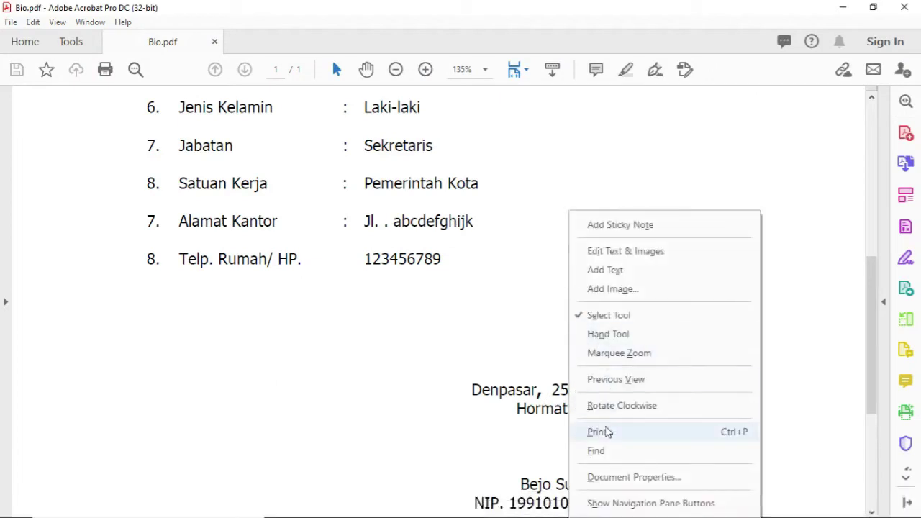
pyautogui.click(80, 41)
pyautogui.click(72, 43)
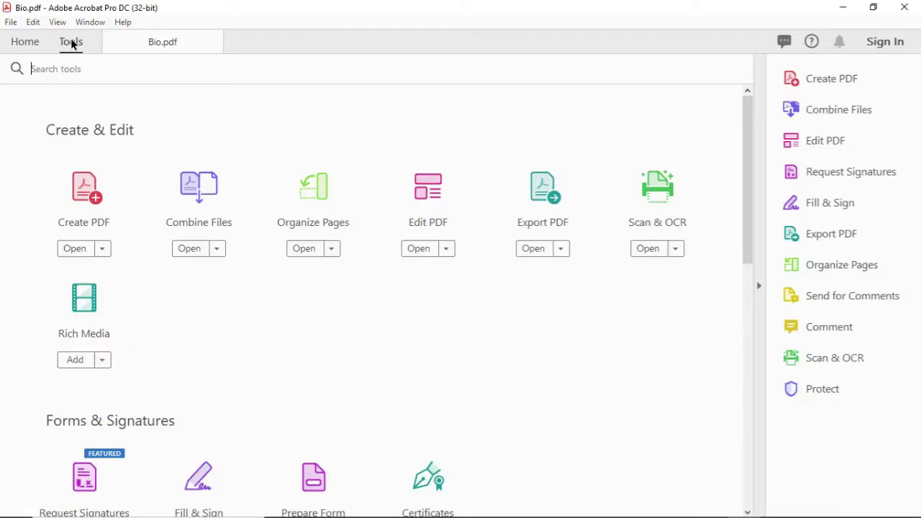
pyautogui.click(24, 43)
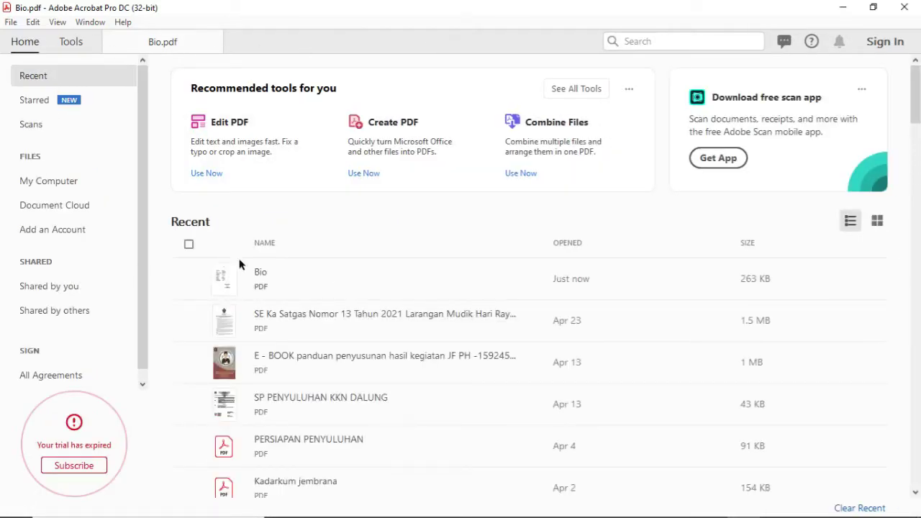
pyautogui.click(138, 44)
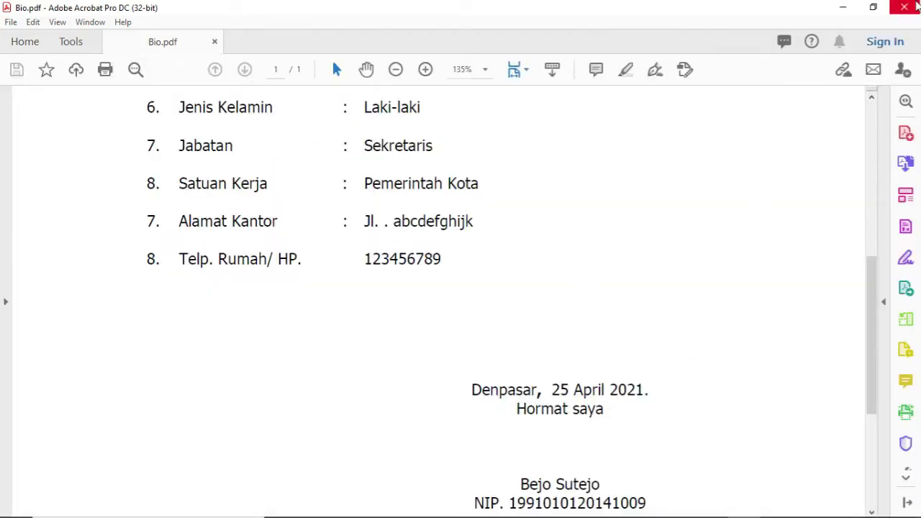
pyautogui.hotkey('alt', 'Tab')
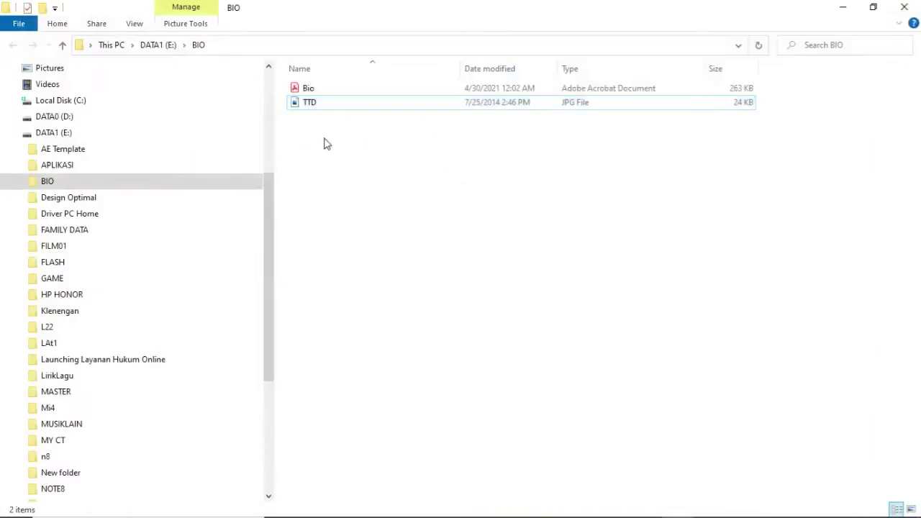
# - Open TTD.jpg in Photoshop by dragging it from File Explorer onto the workspace
pyautogui.click(360, 137)
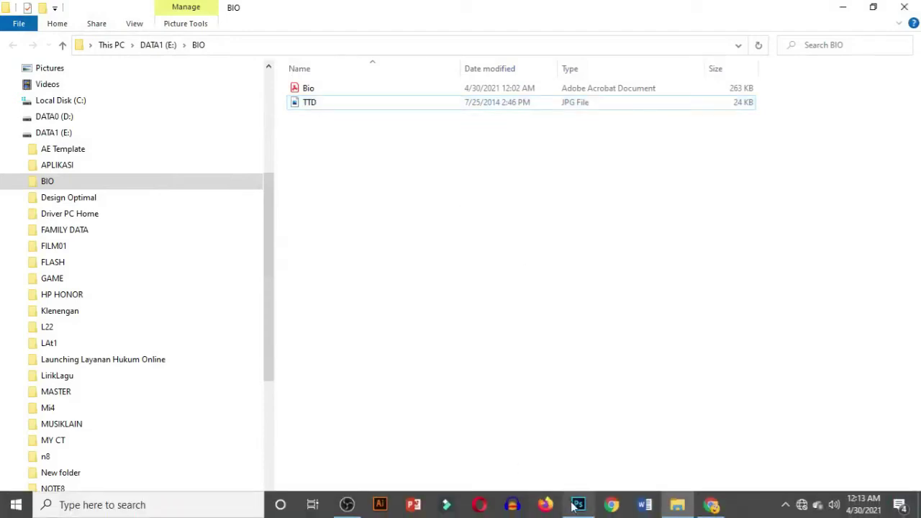
pyautogui.click(301, 106)
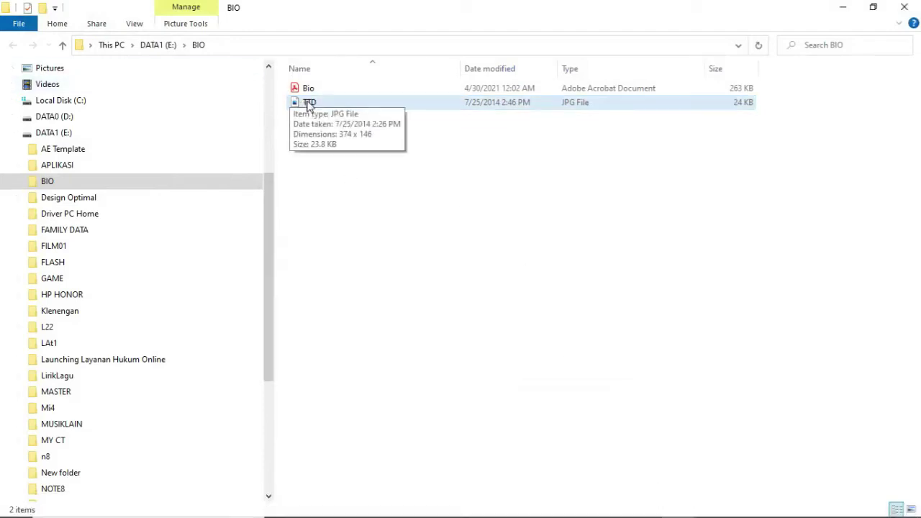
pyautogui.moveTo(318, 101); pyautogui.dragTo(551, 366)
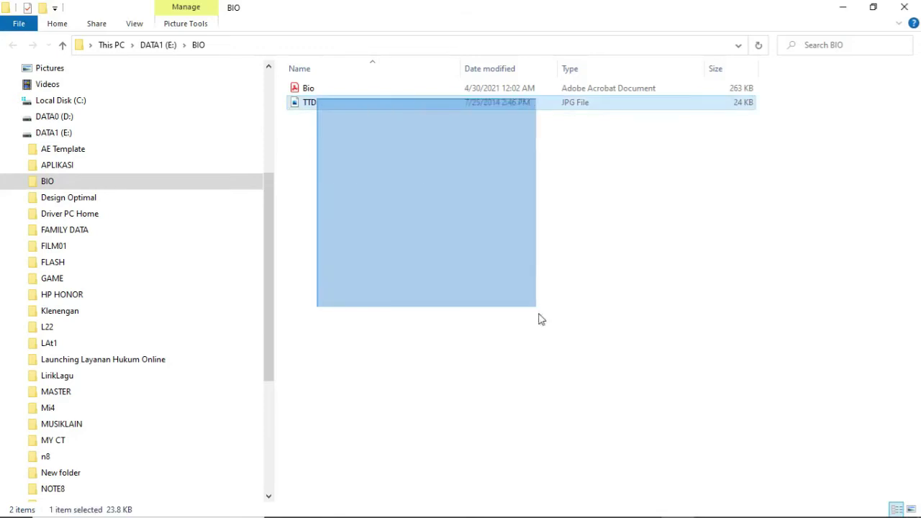
pyautogui.moveTo(301, 105); pyautogui.dragTo(553, 506)
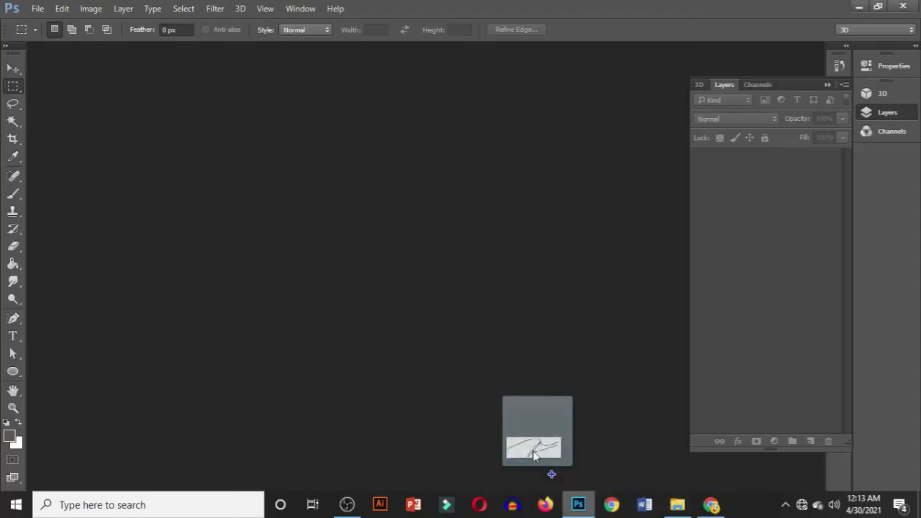
pyautogui.moveTo(553, 505); pyautogui.dragTo(234, 229)
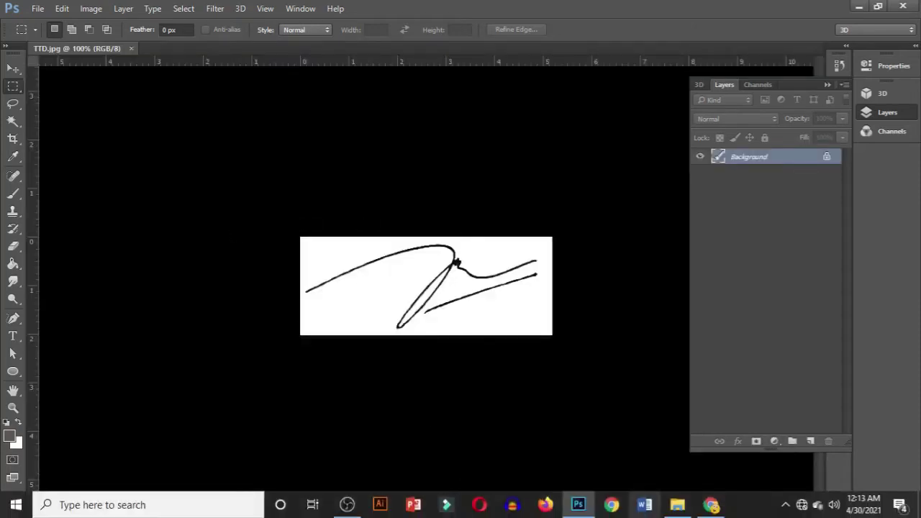
# - Import Bio.pdf into Photoshop at 300 pixels/inch as a second document
pyautogui.click(677, 506)
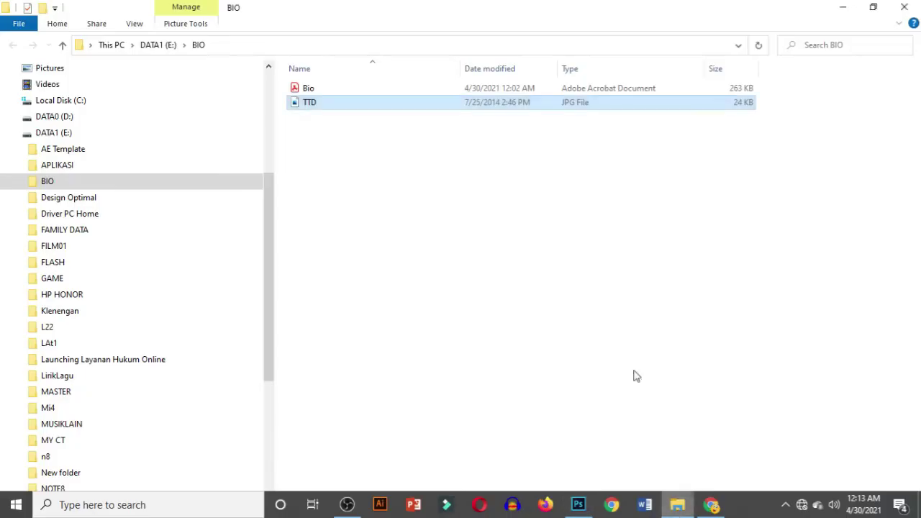
pyautogui.moveTo(308, 89)
pyautogui.mouseDown()
pyautogui.moveTo(557, 336)
pyautogui.moveTo(620, 502)
pyautogui.moveTo(374, 50)
pyautogui.mouseUp()
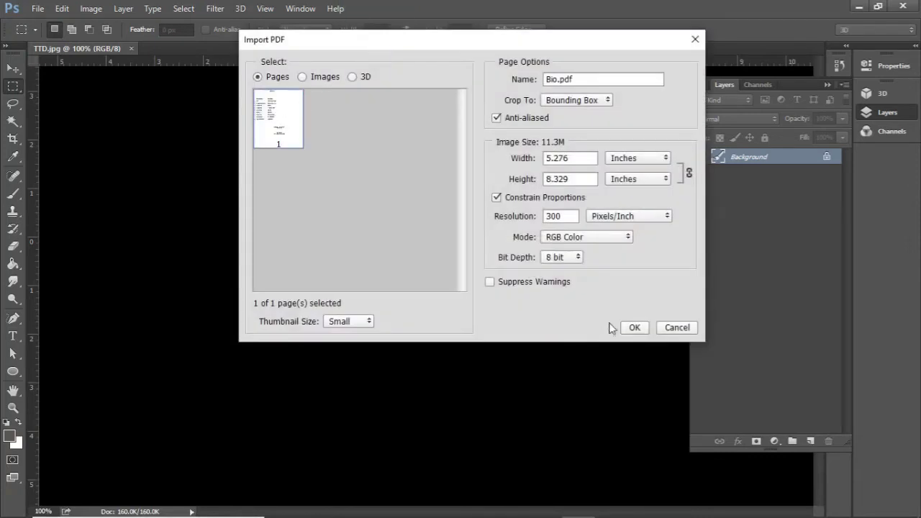
pyautogui.click(629, 329)
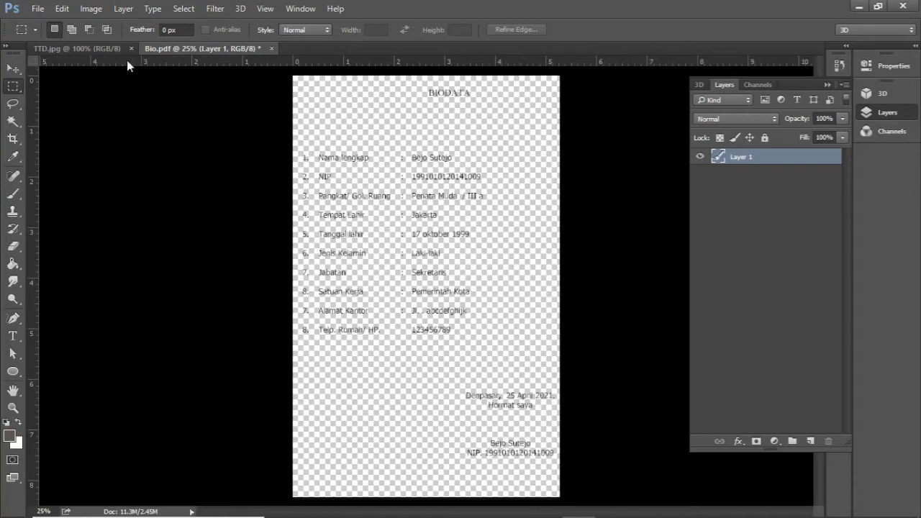
# - Marquee-select and copy the whole TTD.jpg signature, then return to Bio.pdf
pyautogui.click(91, 45)
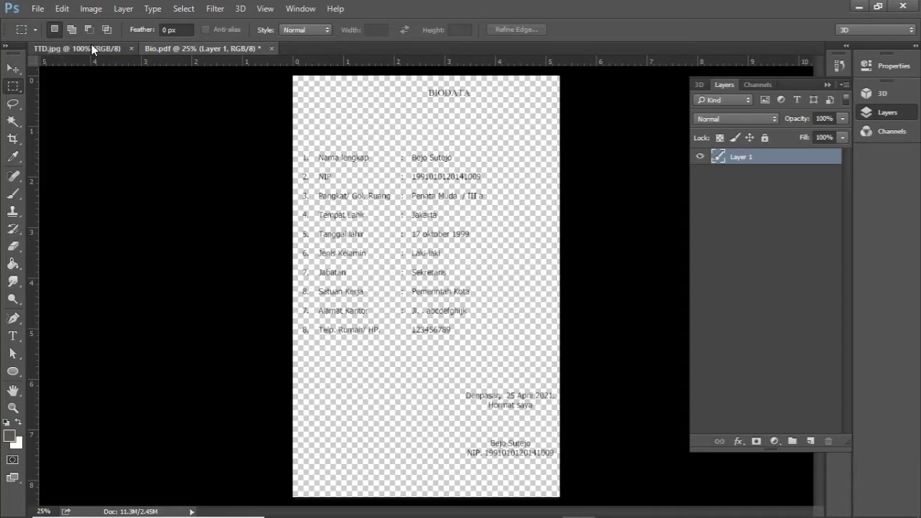
pyautogui.click(91, 45)
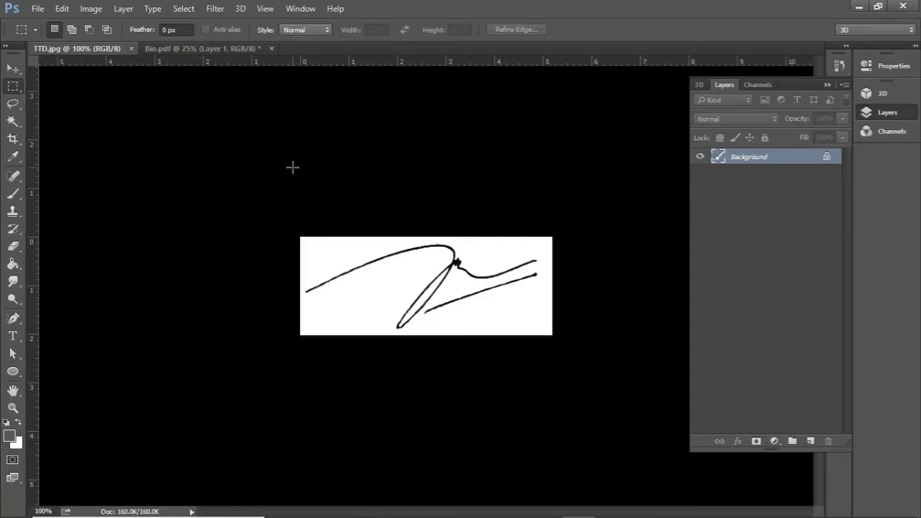
pyautogui.moveTo(300, 237); pyautogui.dragTo(552, 333)
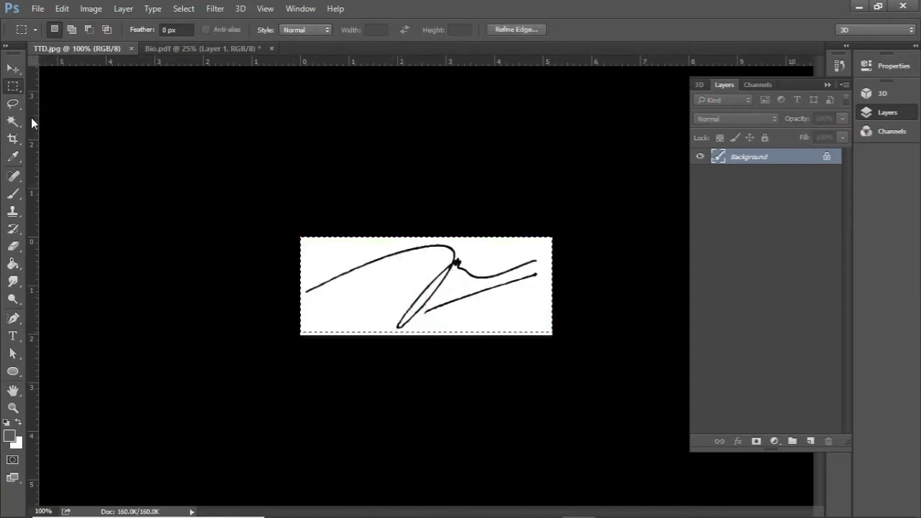
pyautogui.moveTo(301, 237); pyautogui.dragTo(552, 334)
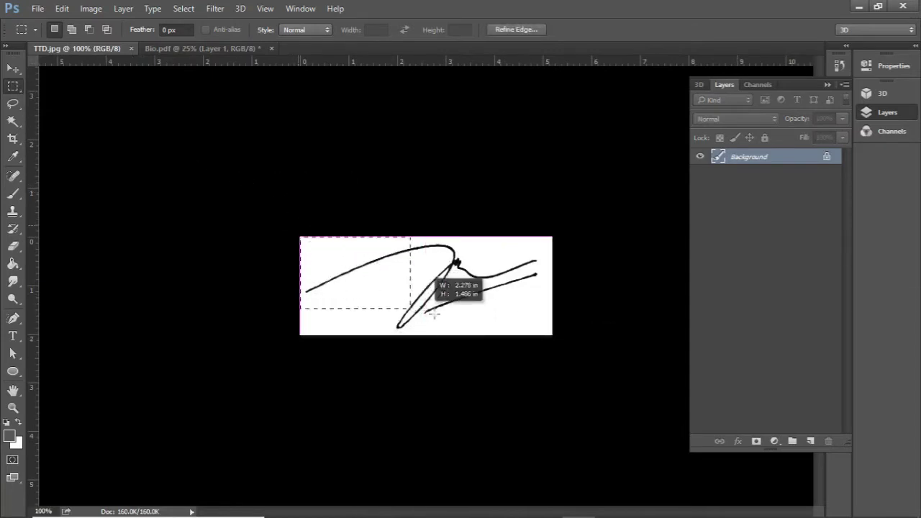
pyautogui.click(62, 9)
pyautogui.click(101, 90)
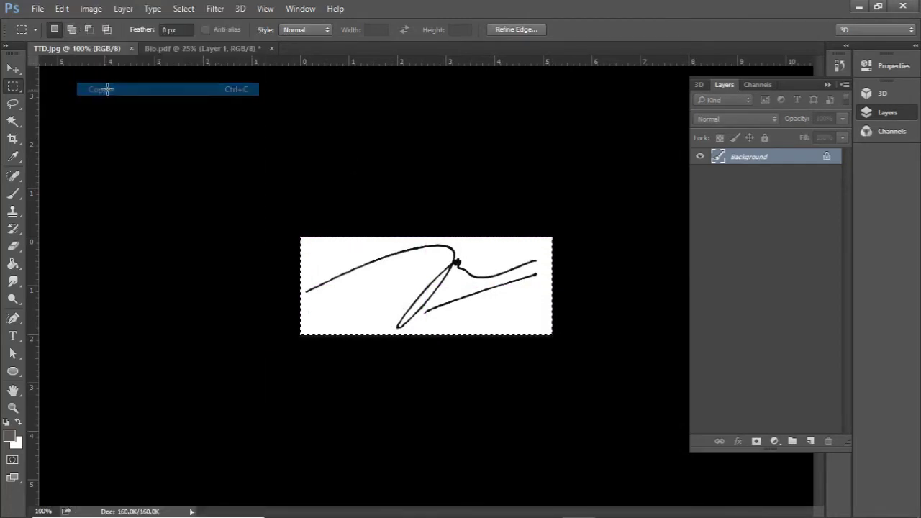
pyautogui.click(197, 49)
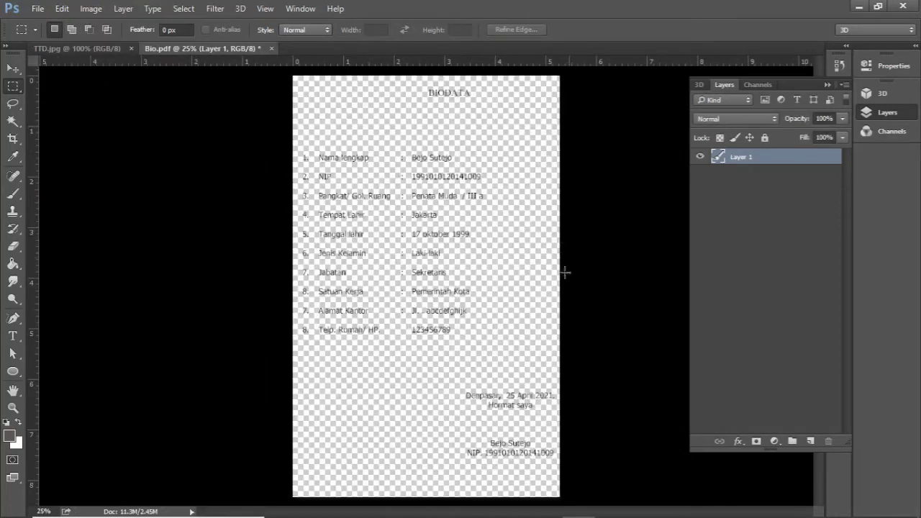
# - Paste the signature into Bio.pdf and move it above the signer's name
pyautogui.click(62, 9)
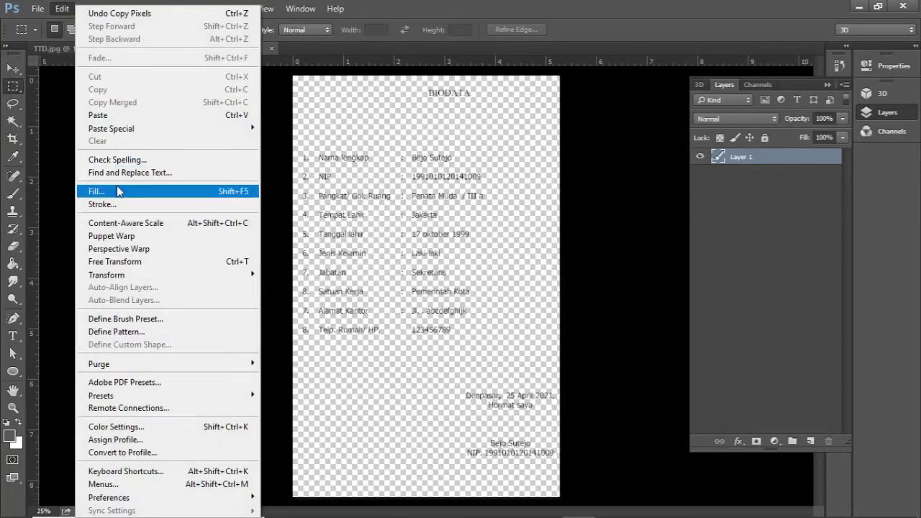
pyautogui.click(114, 116)
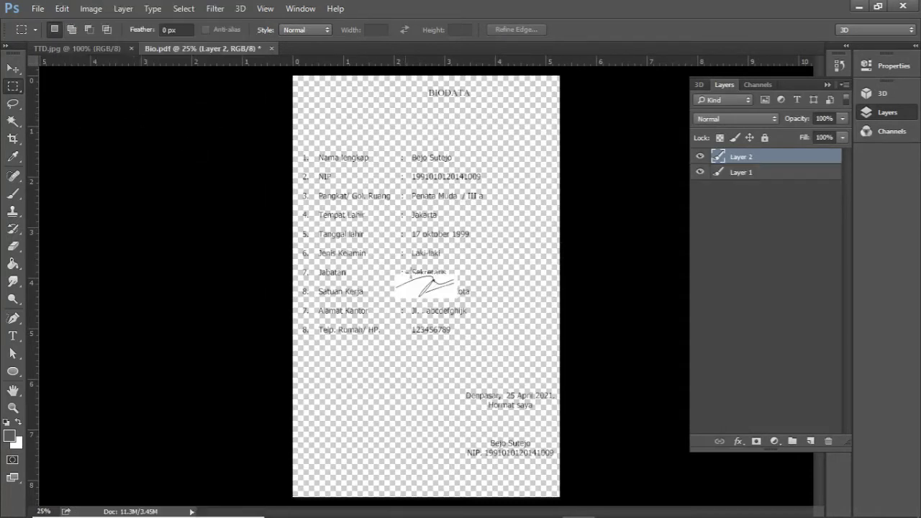
pyautogui.press('v')
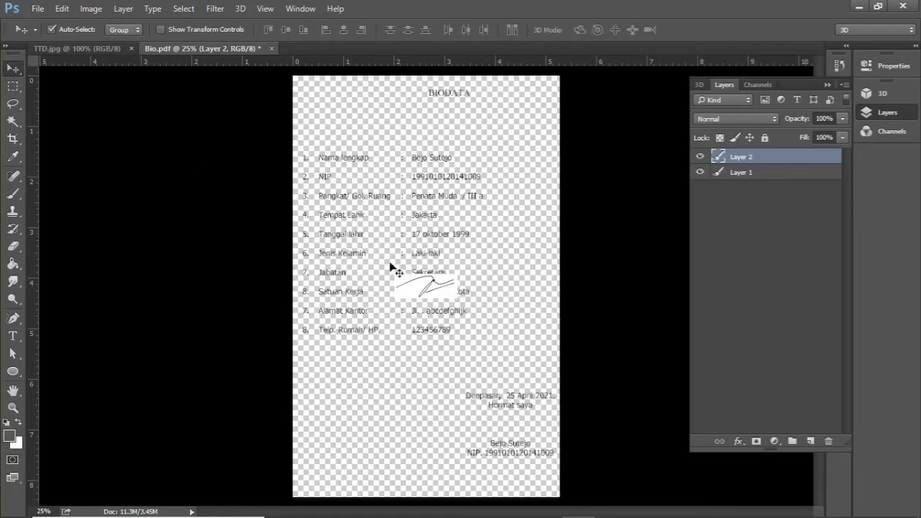
pyautogui.moveTo(391, 268); pyautogui.dragTo(494, 412)
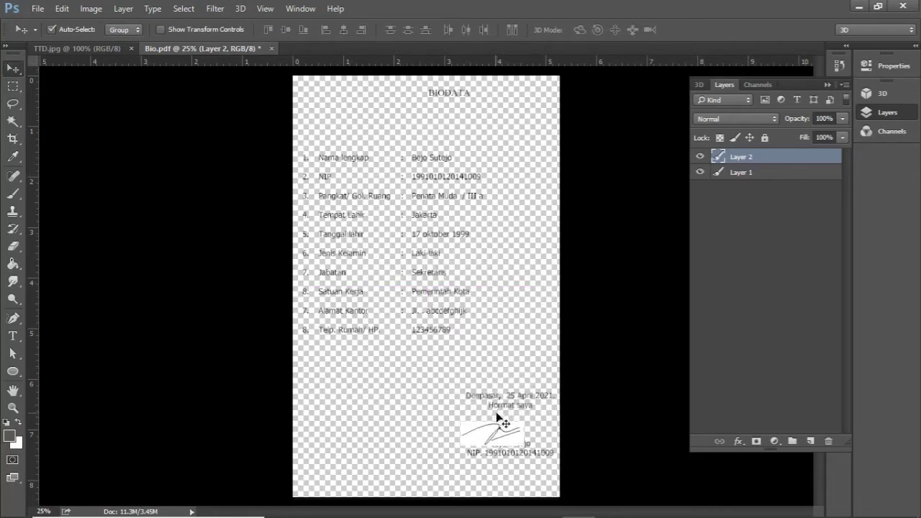
# - Enlarge the signature to about 140% by 166% and nudge it into place
pyautogui.click(62, 9)
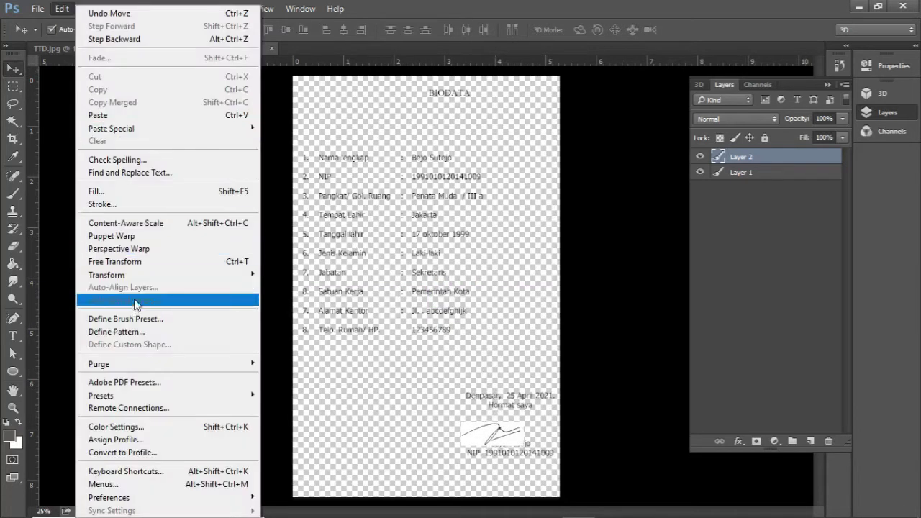
pyautogui.click(153, 261)
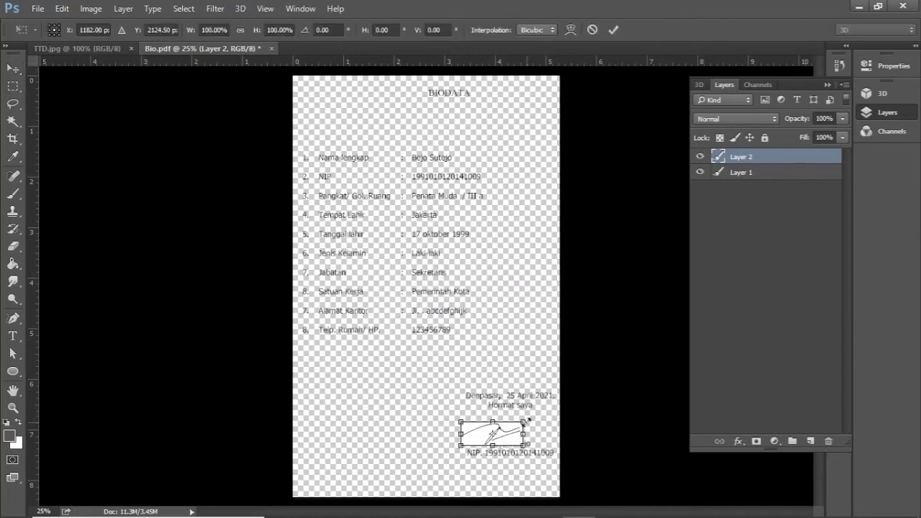
pyautogui.moveTo(526, 419)
pyautogui.mouseDown()
pyautogui.moveTo(551, 403)
pyautogui.moveTo(532, 413)
pyautogui.mouseUp()
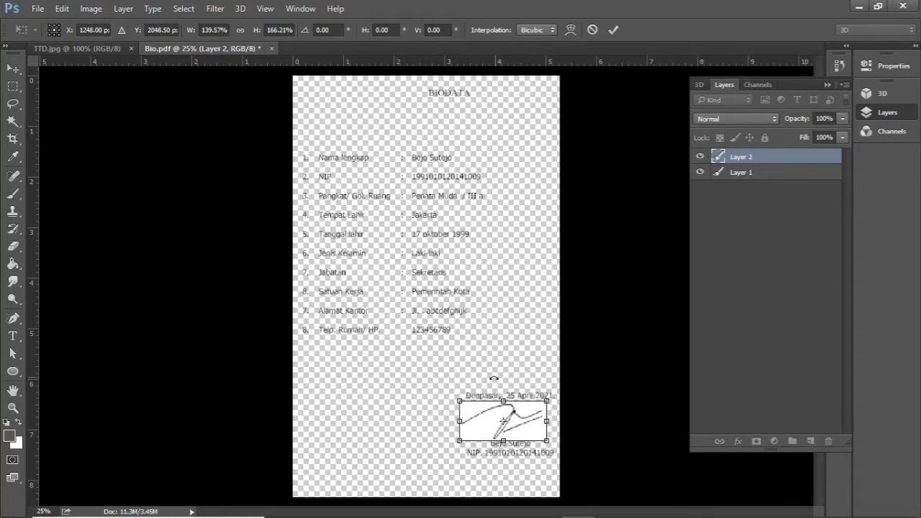
pyautogui.press('Return')
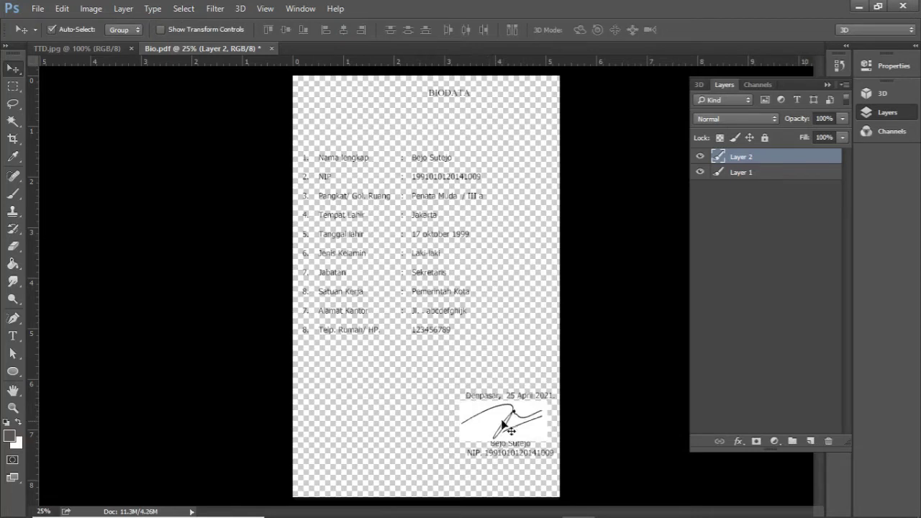
pyautogui.moveTo(507, 426); pyautogui.dragTo(507, 432)
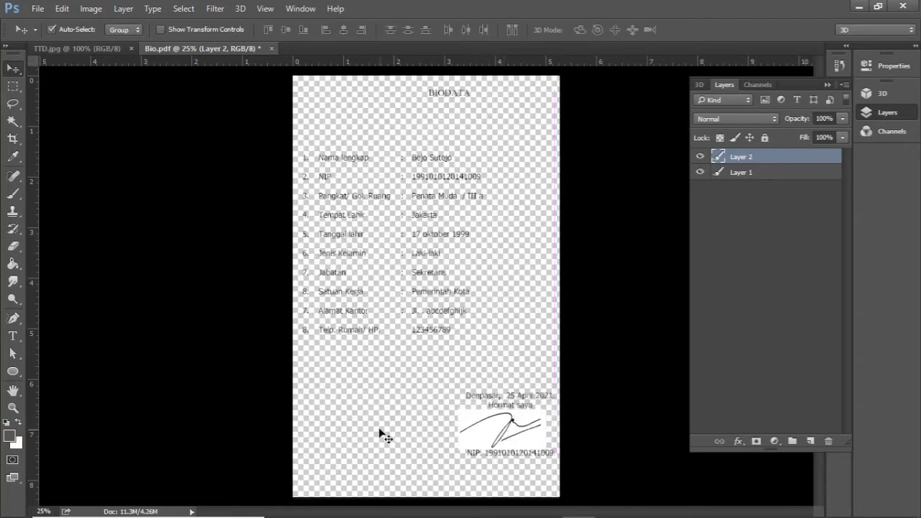
pyautogui.hotkey('ctrl', 'Tab')
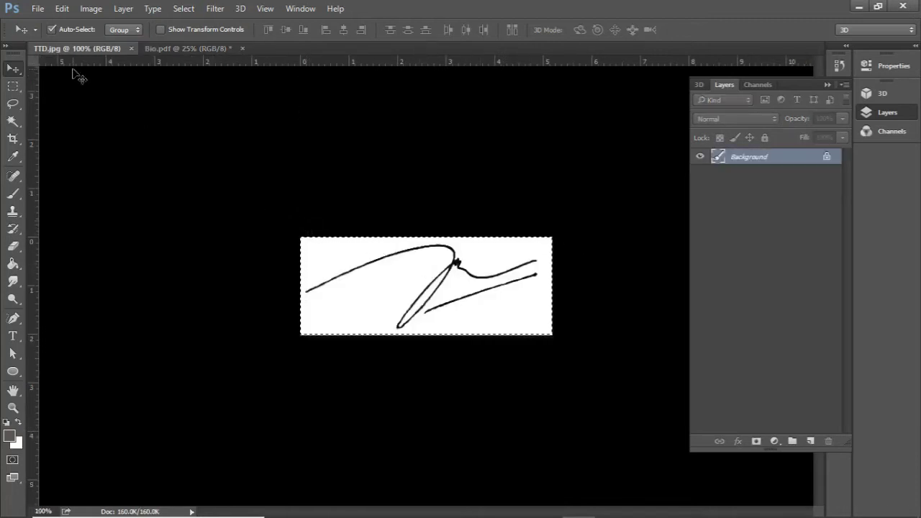
# - Copy the TTD.jpg signature and create a new 374 × 145 px transparent-background document
pyautogui.click(62, 8)
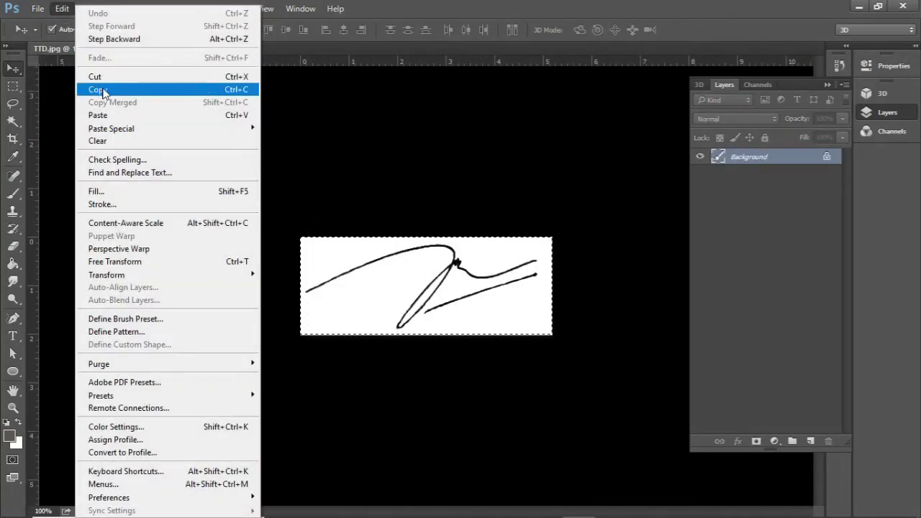
pyautogui.click(99, 89)
pyautogui.click(37, 9)
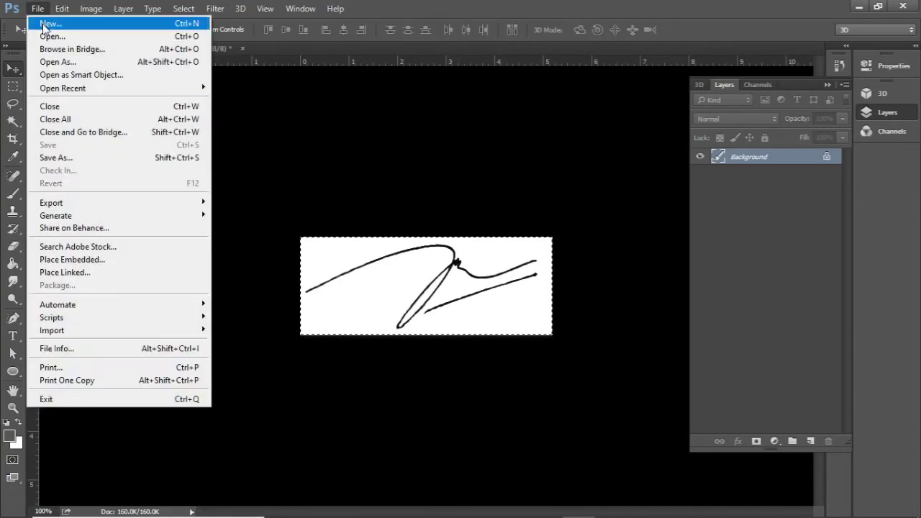
pyautogui.click(28, 19)
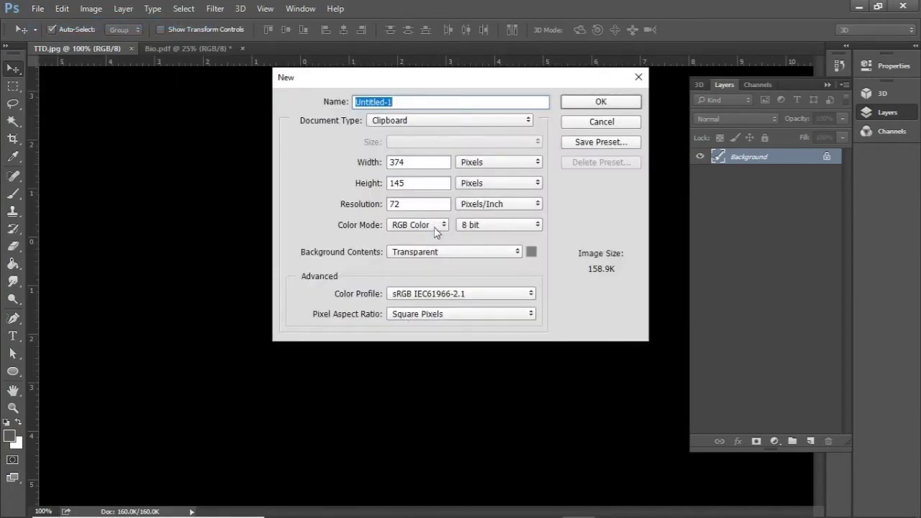
pyautogui.click(435, 252)
pyautogui.click(429, 282)
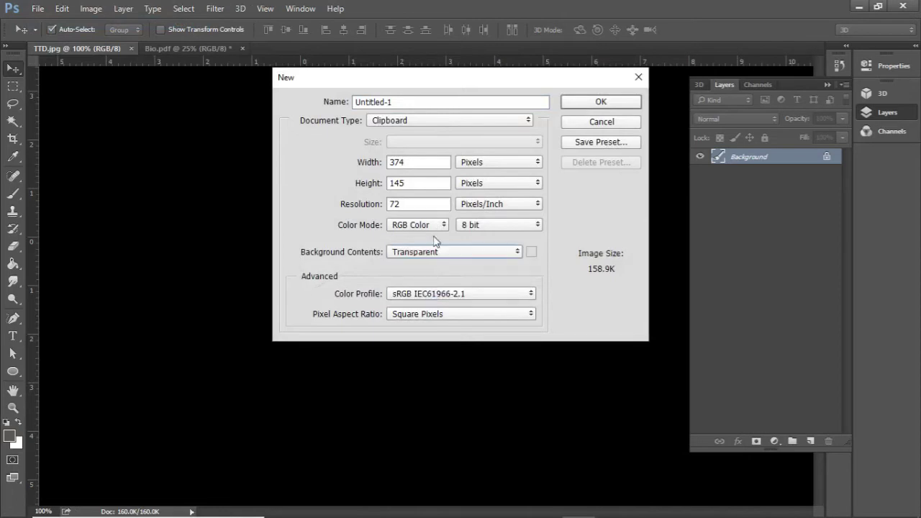
pyautogui.click(616, 103)
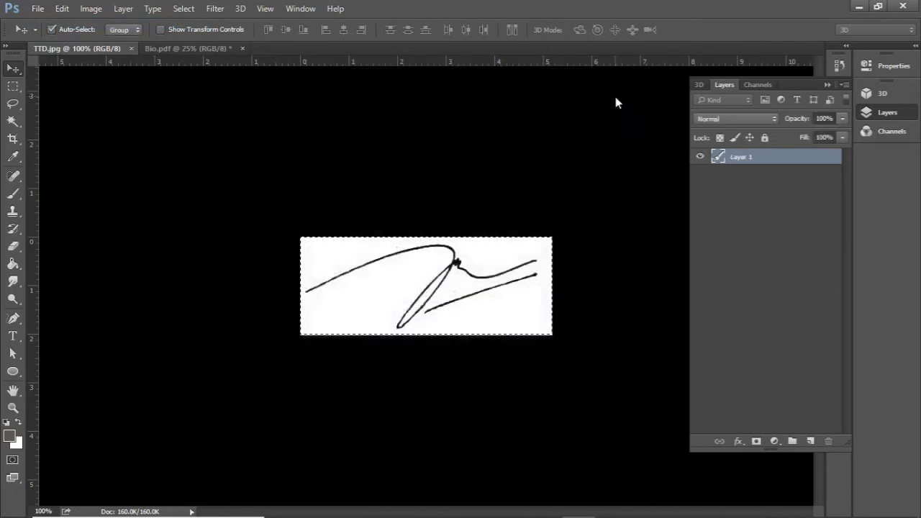
# - Paste the signature into the new document and delete its white background with the Magic Wand
pyautogui.click(62, 9)
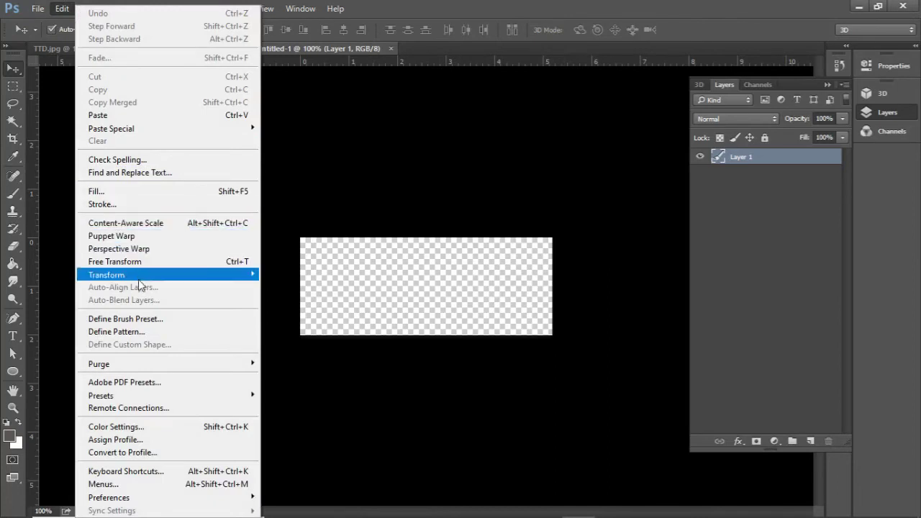
pyautogui.click(121, 115)
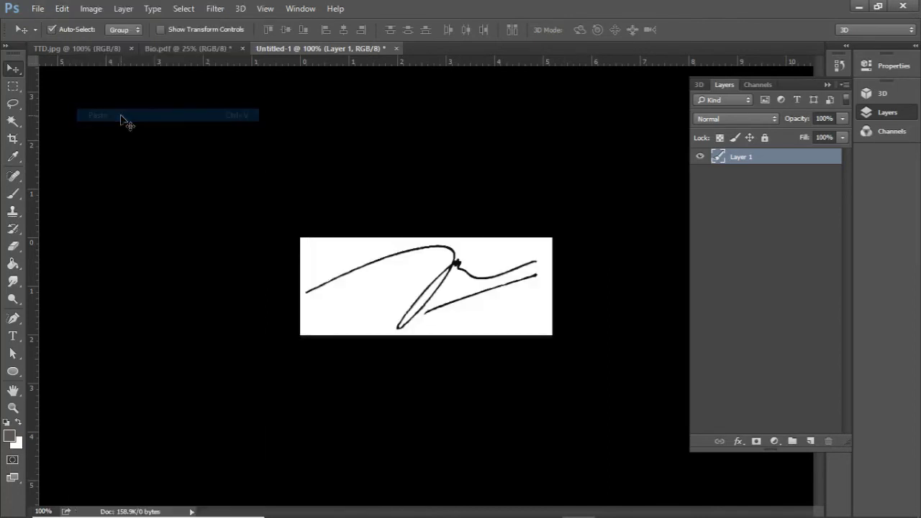
pyautogui.click(13, 121)
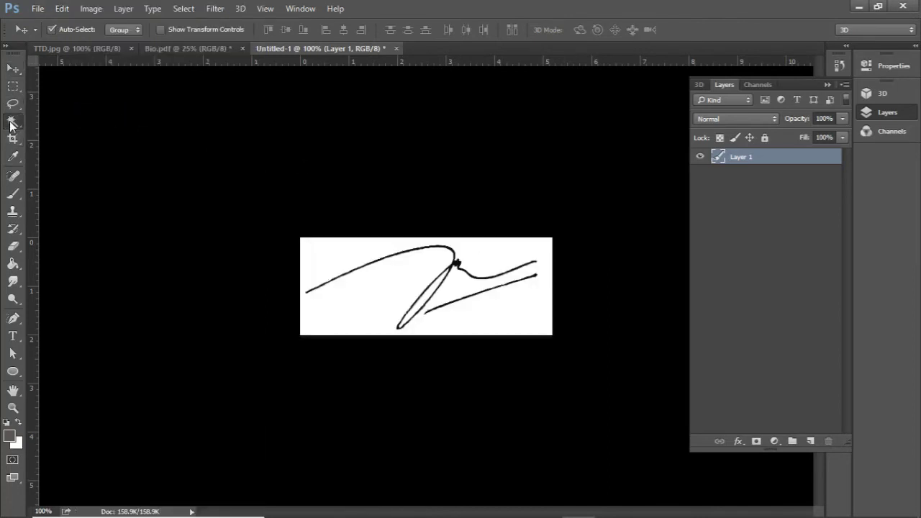
pyautogui.click(333, 250)
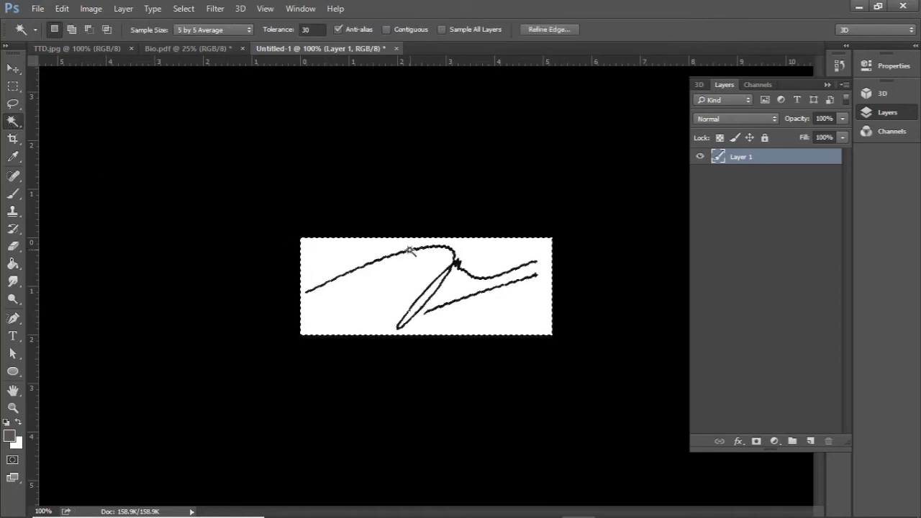
pyautogui.press('Delete')
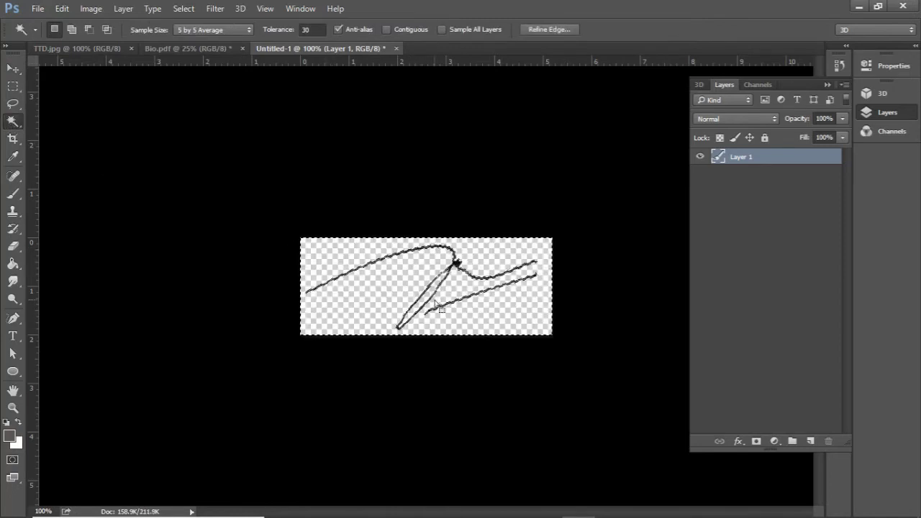
pyautogui.hotkey('ctrl', 'd')
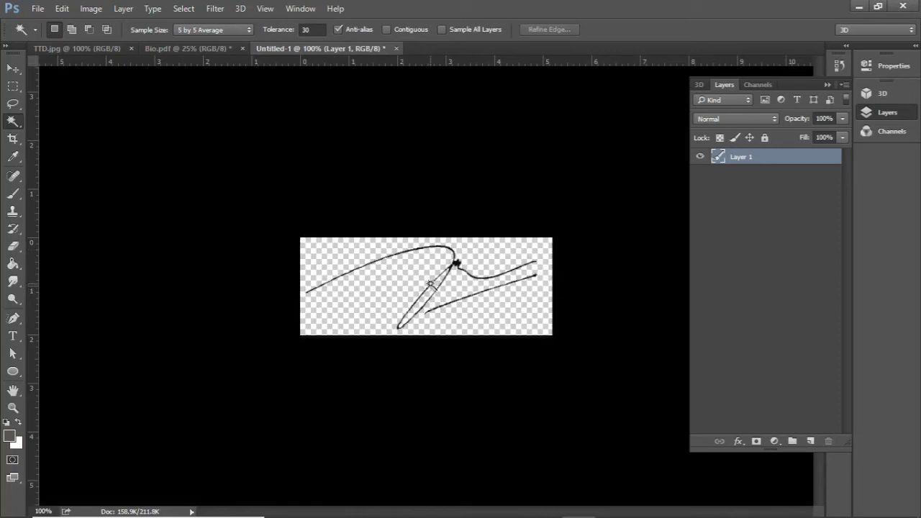
pyautogui.scroll(2, 455, 281)
pyautogui.scroll(3, 456, 281)
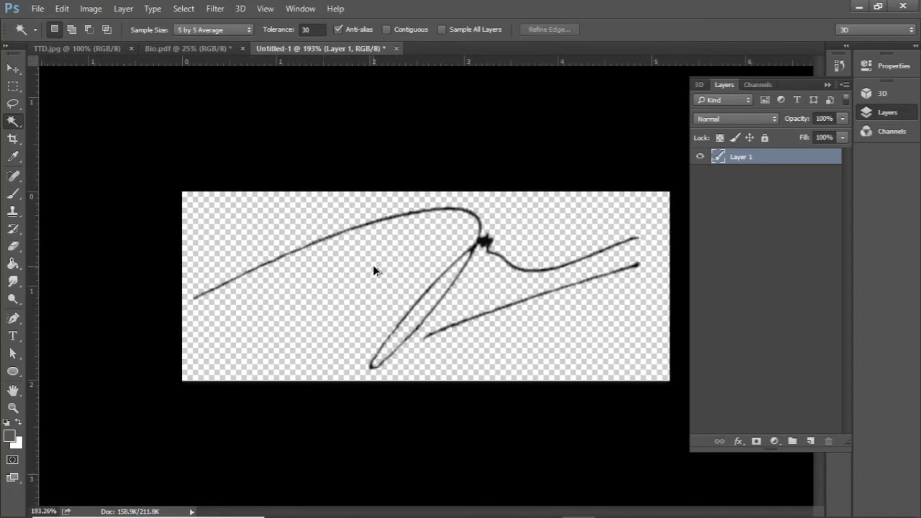
pyautogui.scroll(-2, 373, 268)
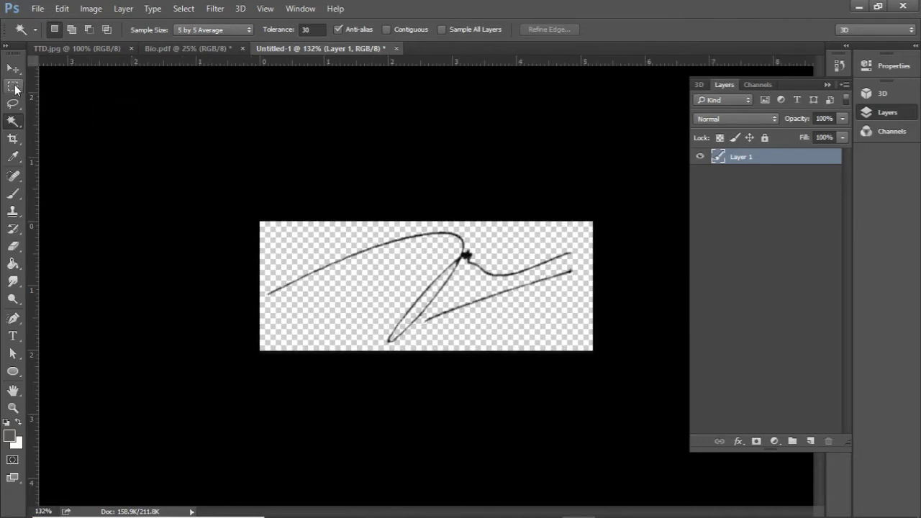
# - Select and copy the transparent signature from the new document
pyautogui.click(12, 87)
pyautogui.moveTo(244, 182); pyautogui.dragTo(611, 395)
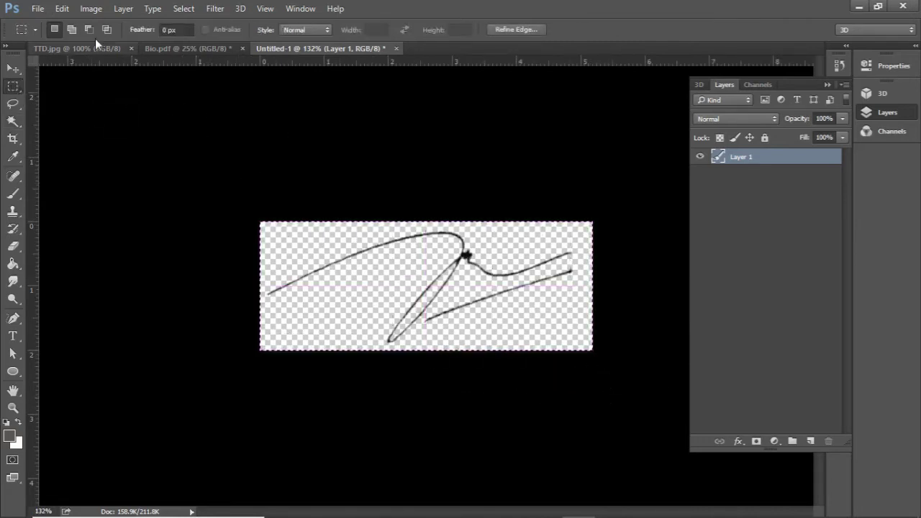
pyautogui.click(69, 12)
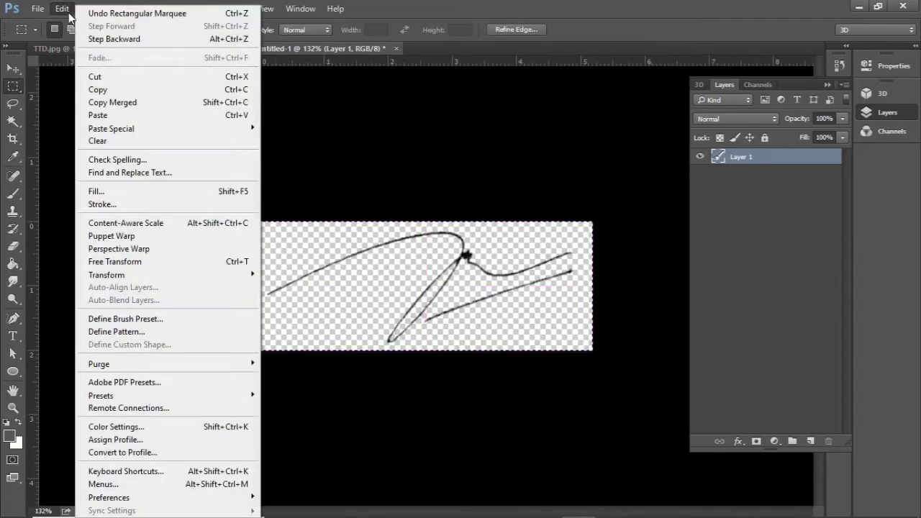
pyautogui.click(133, 90)
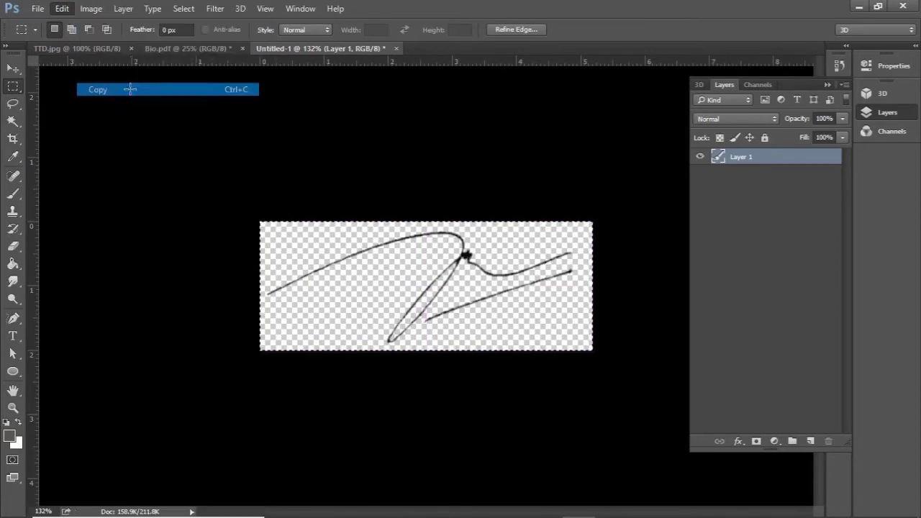
# - Paste the transparent signature into Bio.pdf and move it down toward the signer's name
pyautogui.click(179, 50)
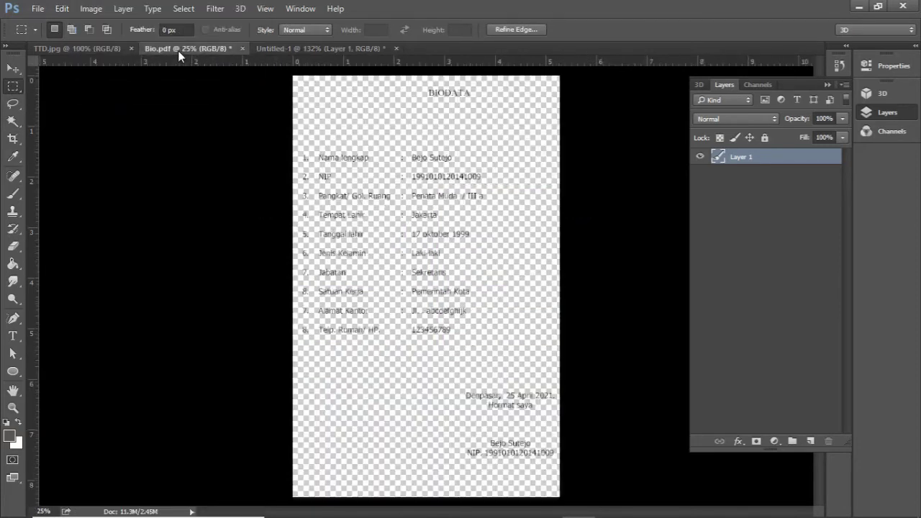
pyautogui.click(62, 8)
pyautogui.click(117, 121)
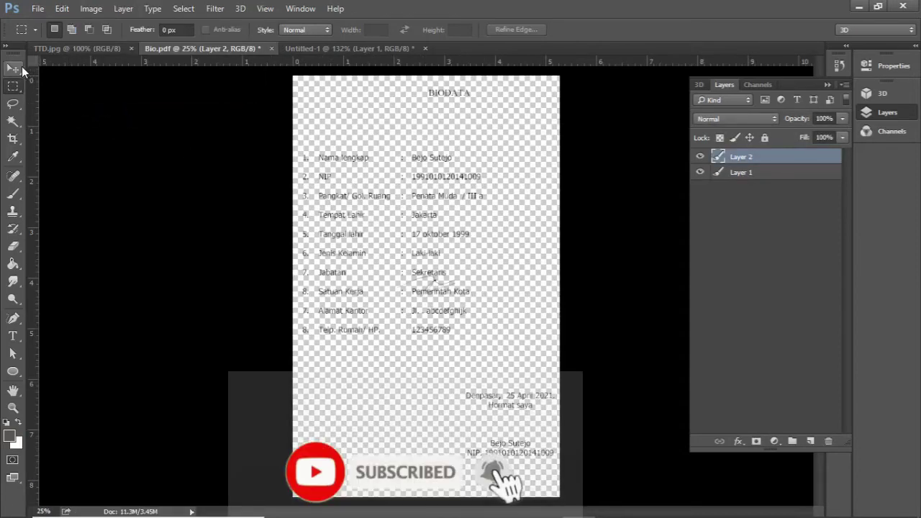
pyautogui.click(13, 69)
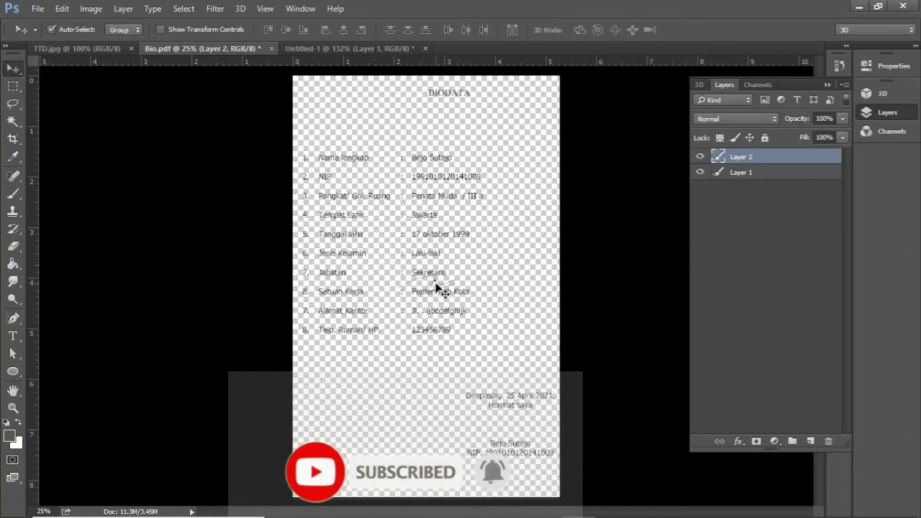
pyautogui.moveTo(436, 280)
pyautogui.mouseDown()
pyautogui.moveTo(483, 421)
pyautogui.moveTo(493, 422)
pyautogui.mouseUp()
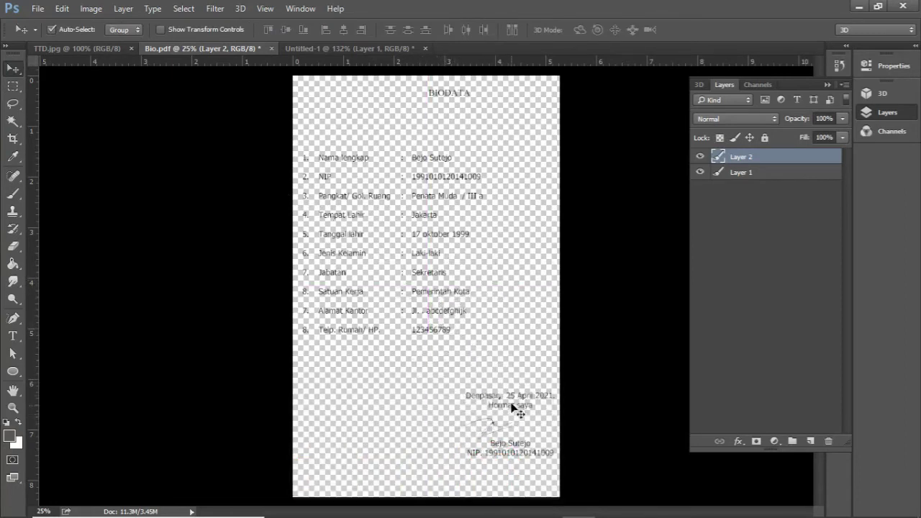
# - Scale the transparent signature to about 158% by 207% over the signer's name and commit
pyautogui.press('Down')
pyautogui.hotkey('ctrl', 't')
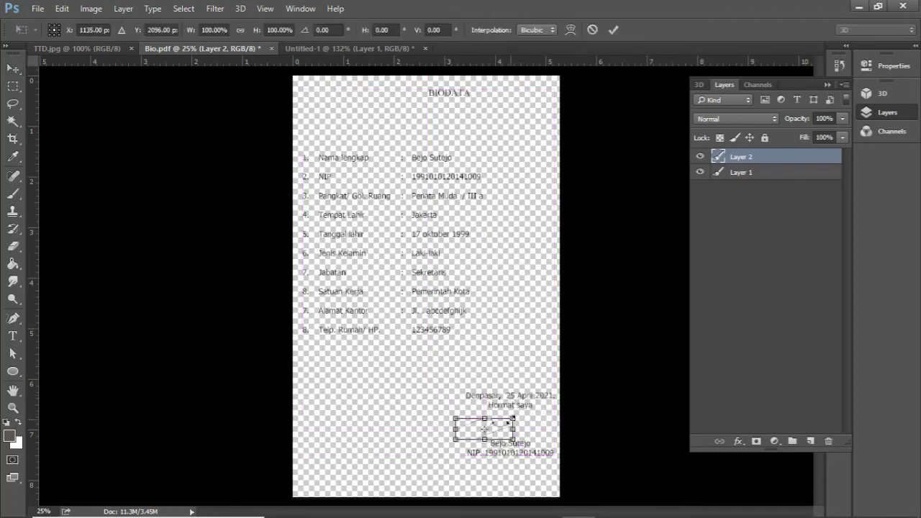
pyautogui.moveTo(512, 420)
pyautogui.mouseDown()
pyautogui.moveTo(544, 405)
pyautogui.moveTo(518, 424)
pyautogui.mouseUp()
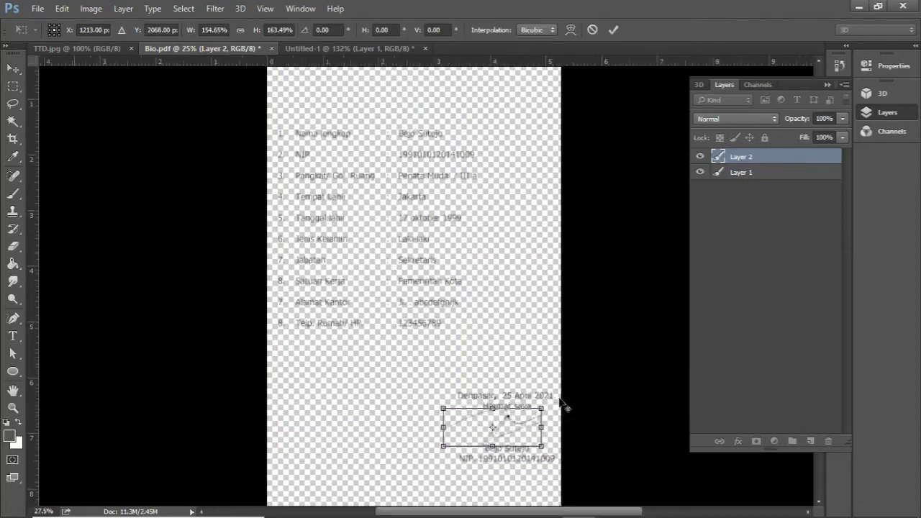
pyautogui.scroll(4, 558, 395)
pyautogui.moveTo(500, 445)
pyautogui.mouseDown()
pyautogui.moveTo(514, 451)
pyautogui.moveTo(498, 446)
pyautogui.mouseUp()
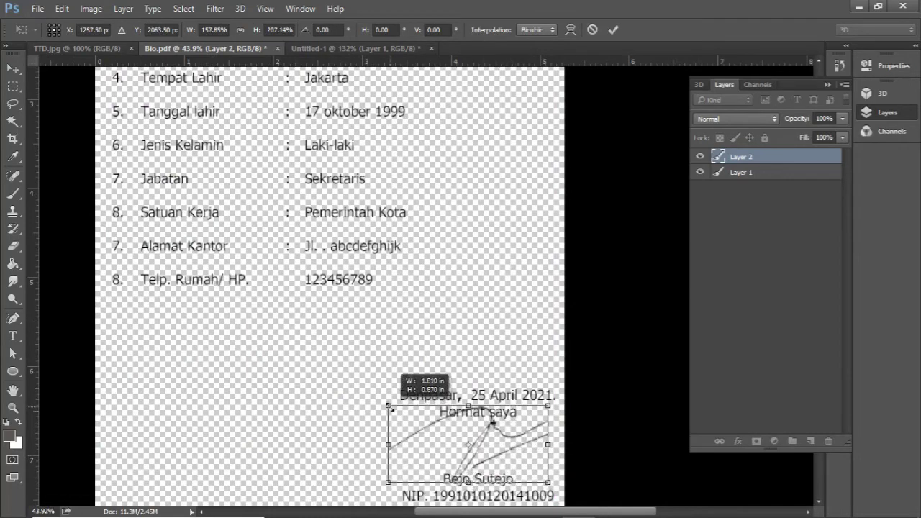
pyautogui.moveTo(388, 406); pyautogui.dragTo(388, 406)
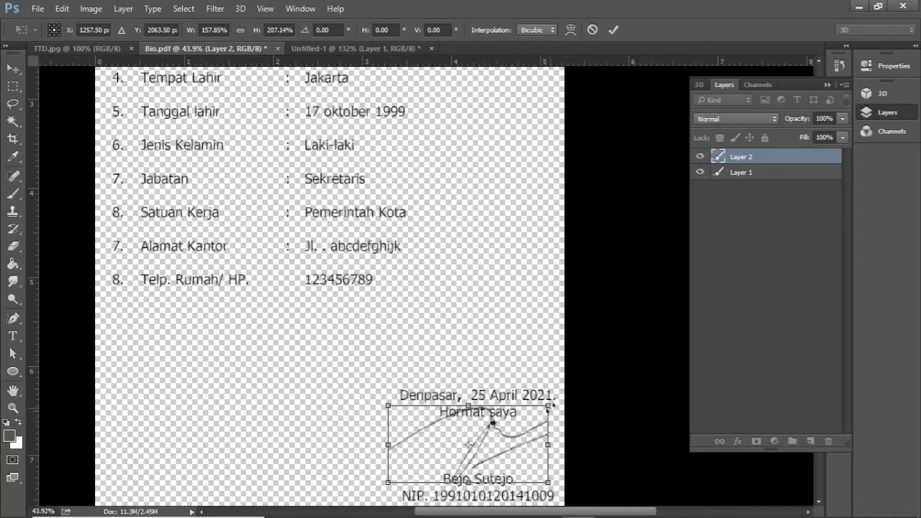
pyautogui.moveTo(548, 407); pyautogui.dragTo(555, 411)
pyautogui.press('Return')
# - Scroll through the biodata page and deselect the signature layer
pyautogui.scroll(-1, 508, 323)
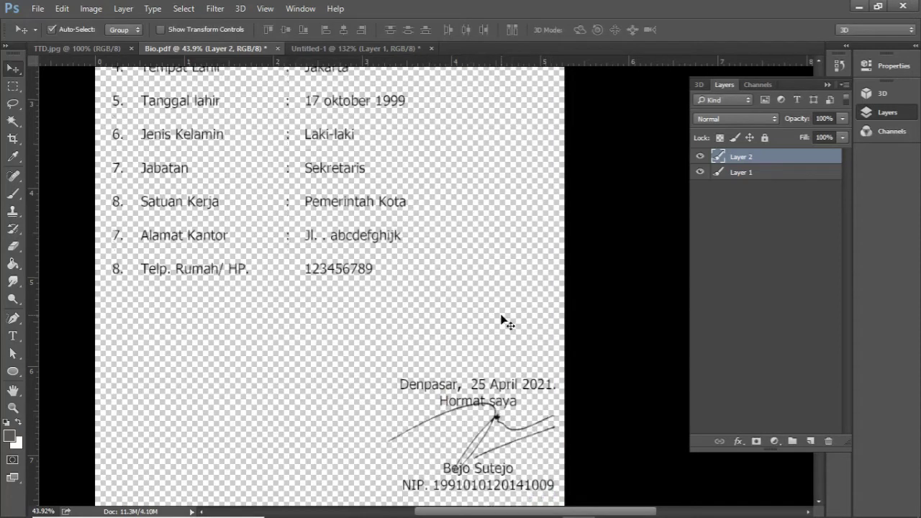
pyautogui.scroll(-2, 507, 323)
pyautogui.scroll(-3, 502, 319)
pyautogui.scroll(-1, 489, 365)
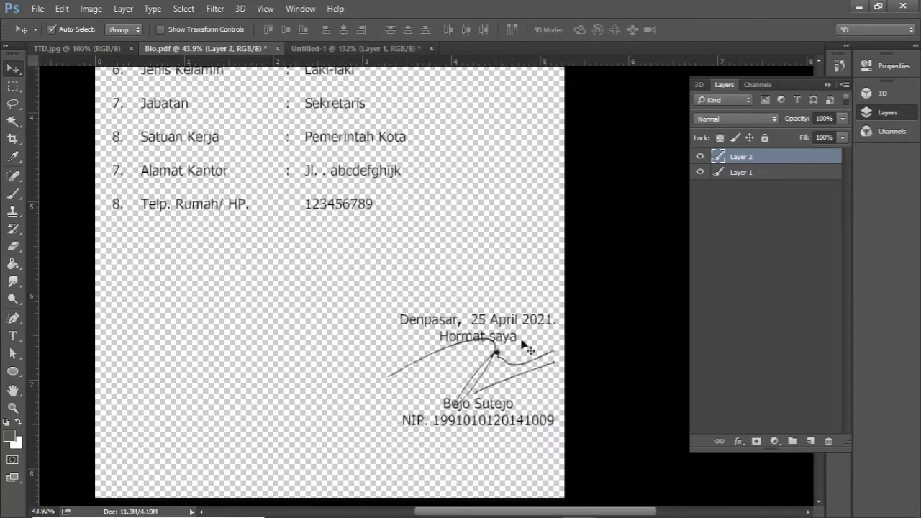
pyautogui.click(695, 184)
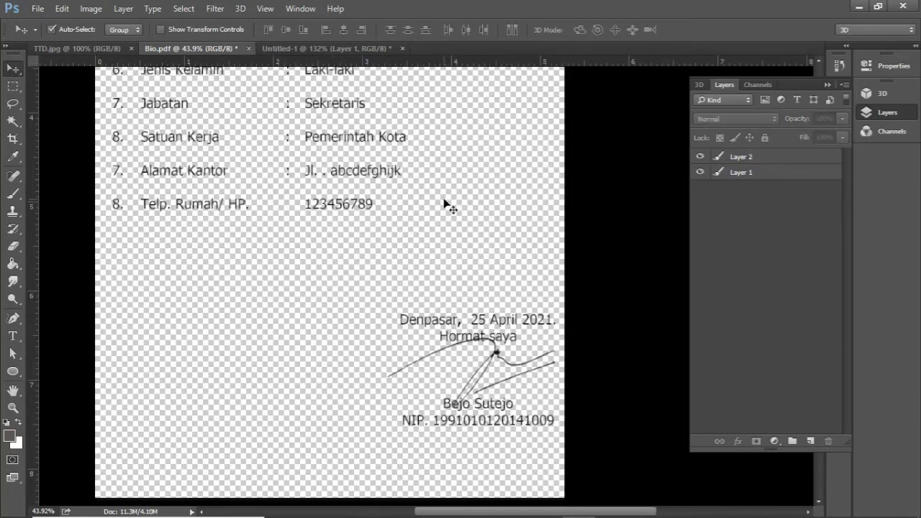
pyautogui.scroll(-1, 446, 207)
pyautogui.scroll(-1, 444, 205)
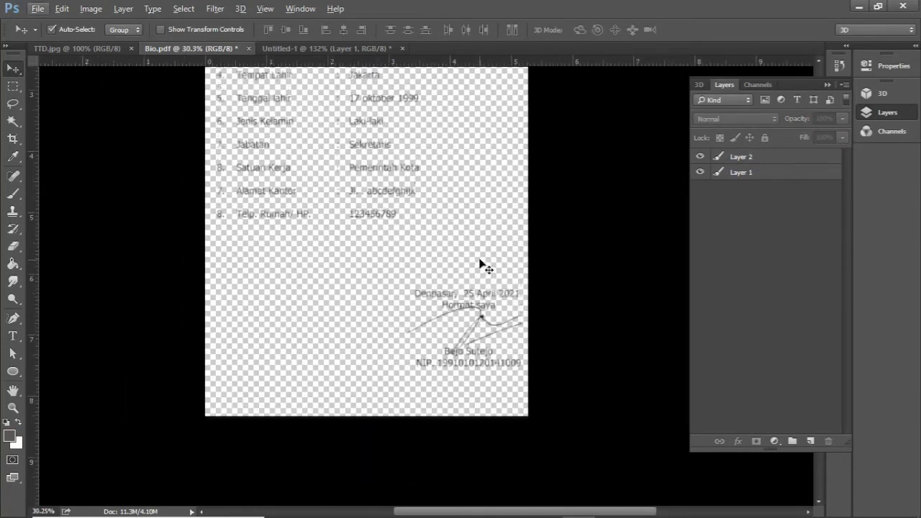
pyautogui.scroll(-1, 482, 263)
pyautogui.scroll(-1, 486, 268)
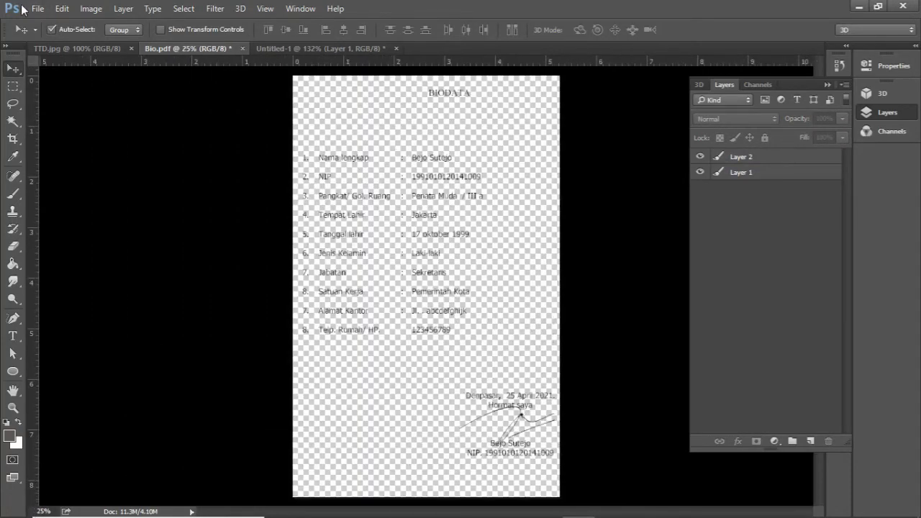
# - Save a copy to the BIO folder on DATA1 (E:) with Photoshop PDF as the format
pyautogui.click(36, 9)
pyautogui.moveTo(52, 318)
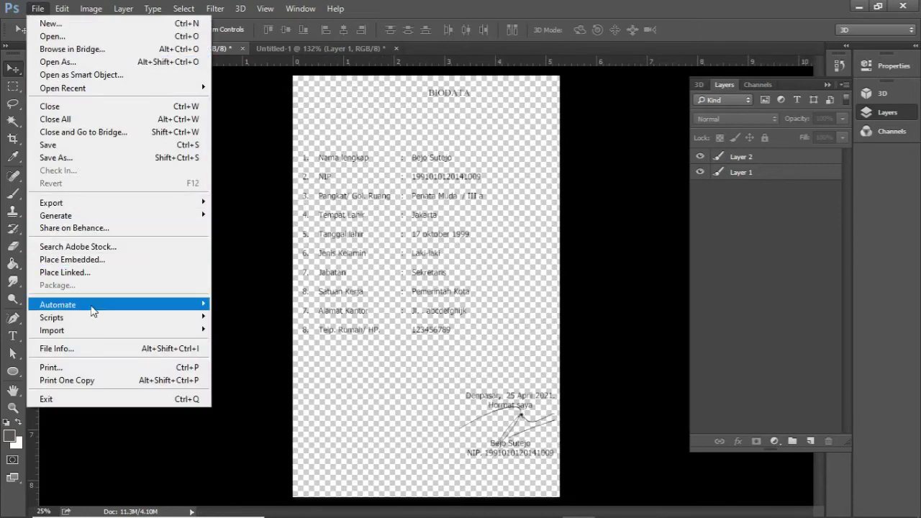
pyautogui.click(88, 158)
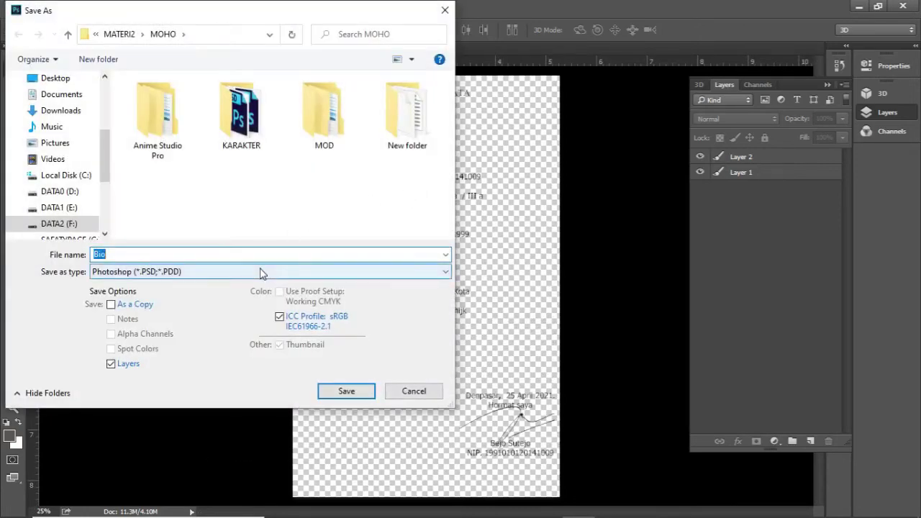
pyautogui.click(20, 207)
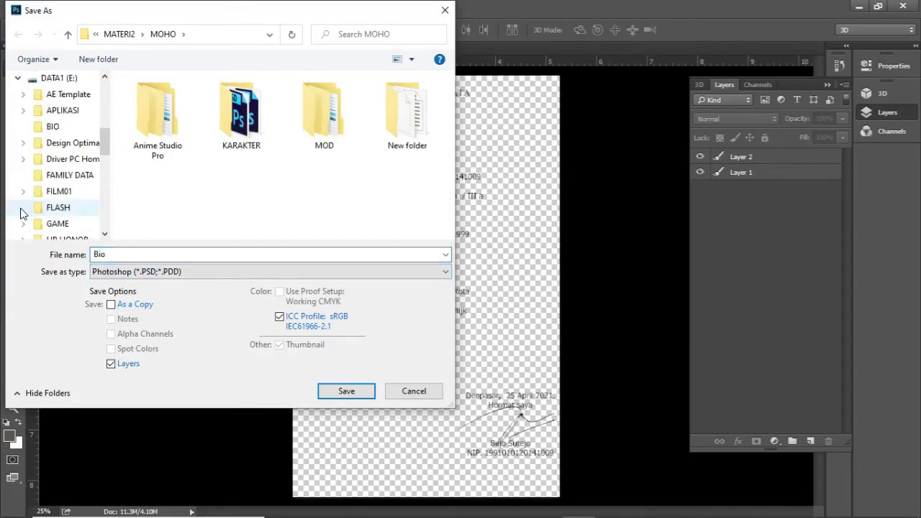
pyautogui.click(43, 126)
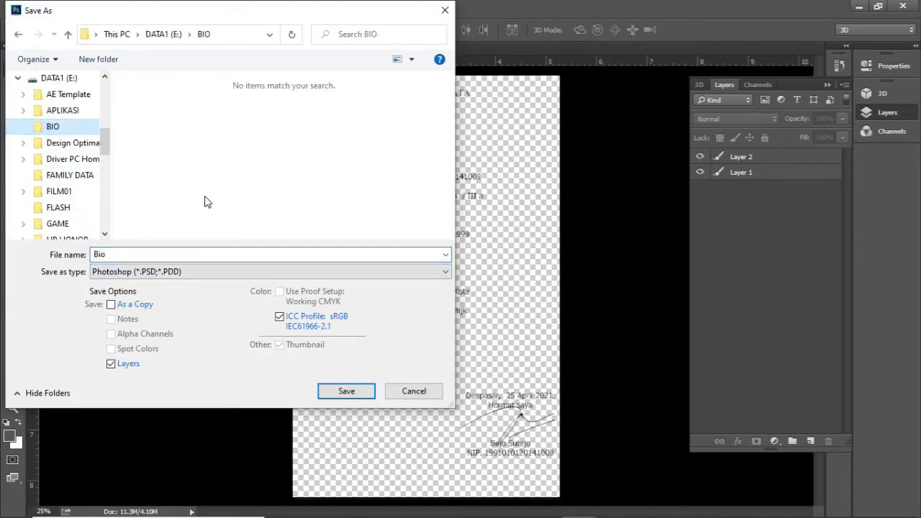
pyautogui.click(189, 256)
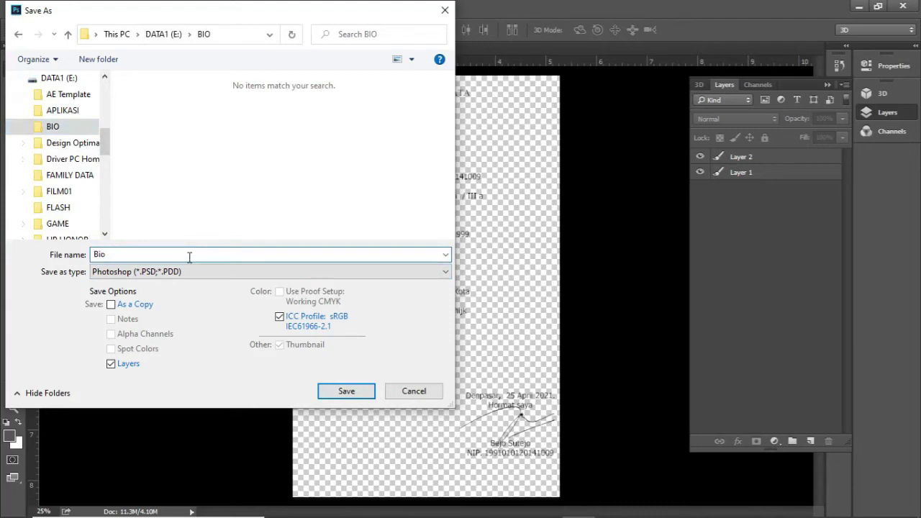
pyautogui.click(187, 271)
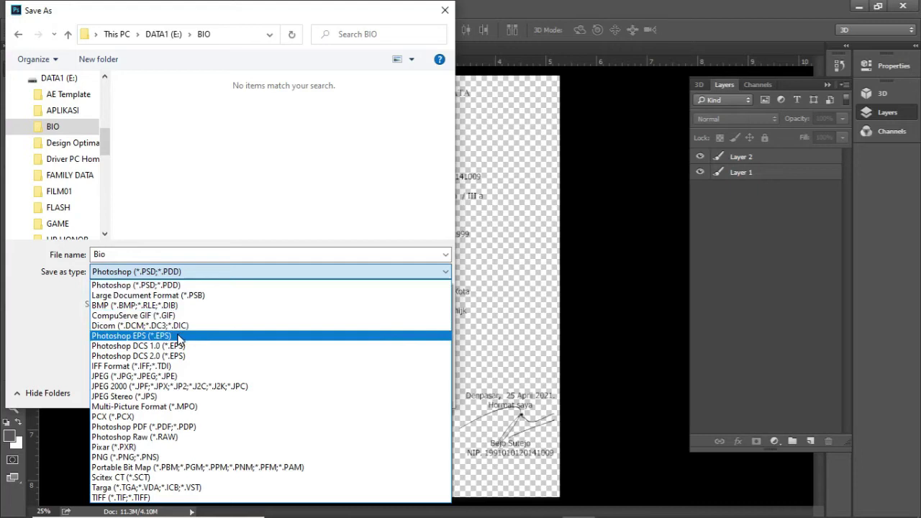
pyautogui.click(180, 429)
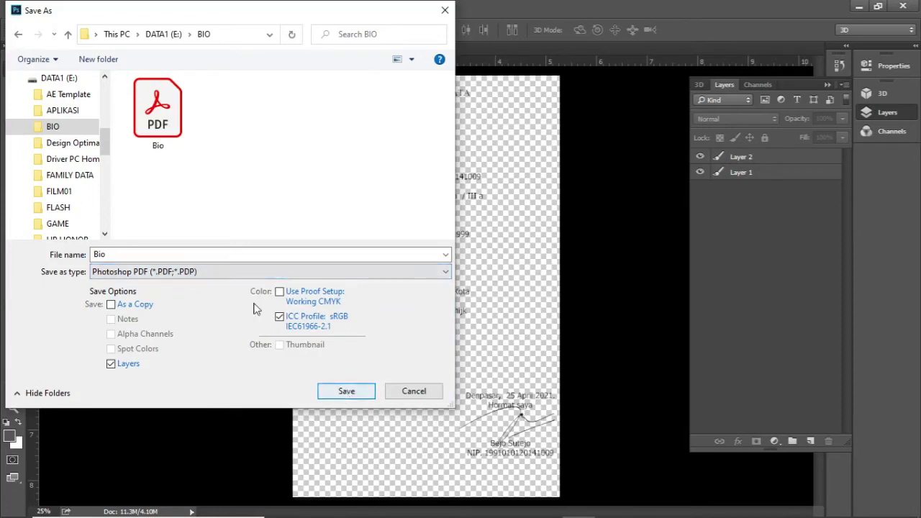
# - Name the file Bio ok and save the PDF, accepting the compatibility warning
pyautogui.doubleClick(183, 254)
pyautogui.write('ok')
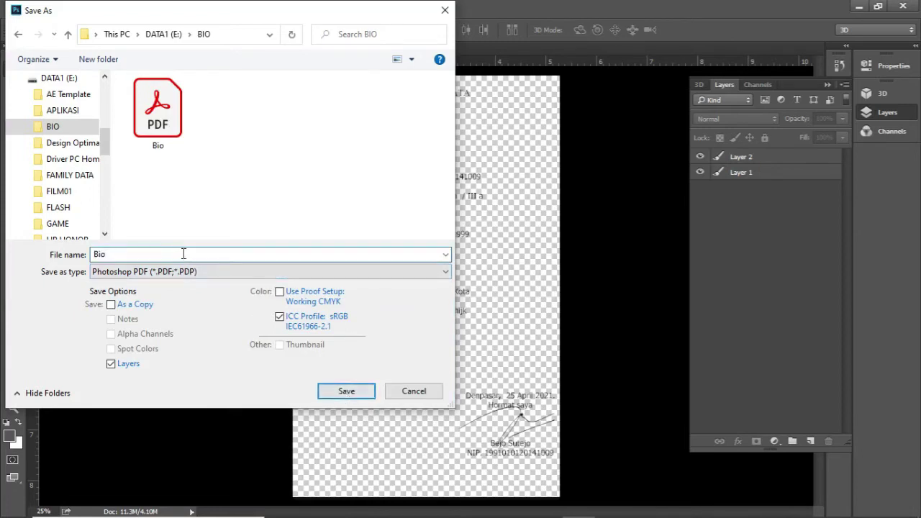
pyautogui.click(342, 391)
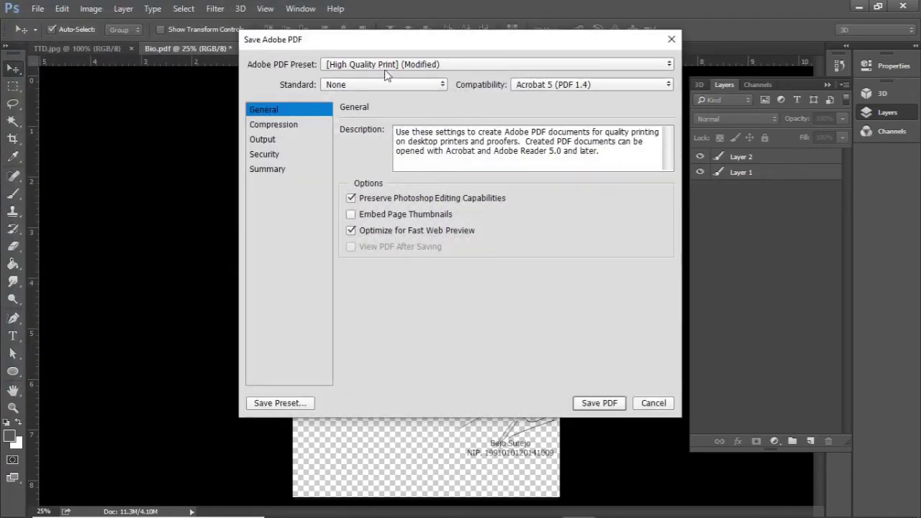
pyautogui.click(614, 407)
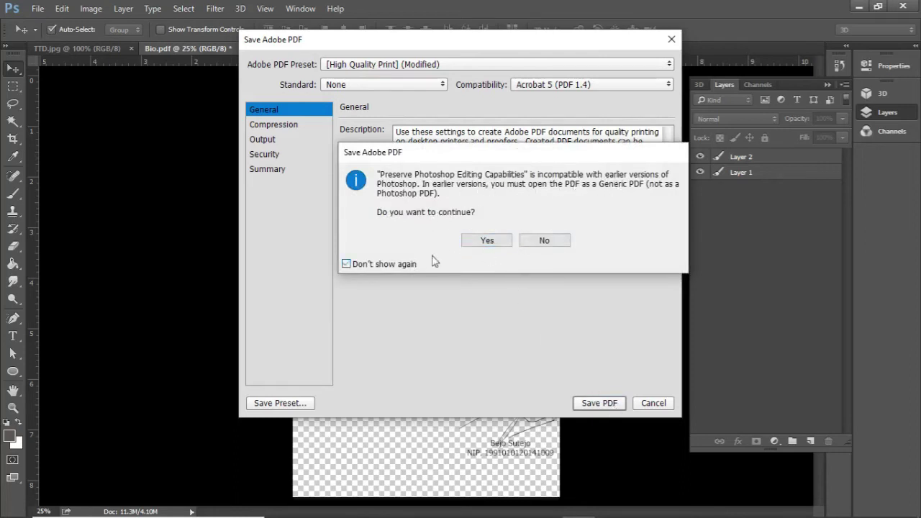
pyautogui.click(495, 243)
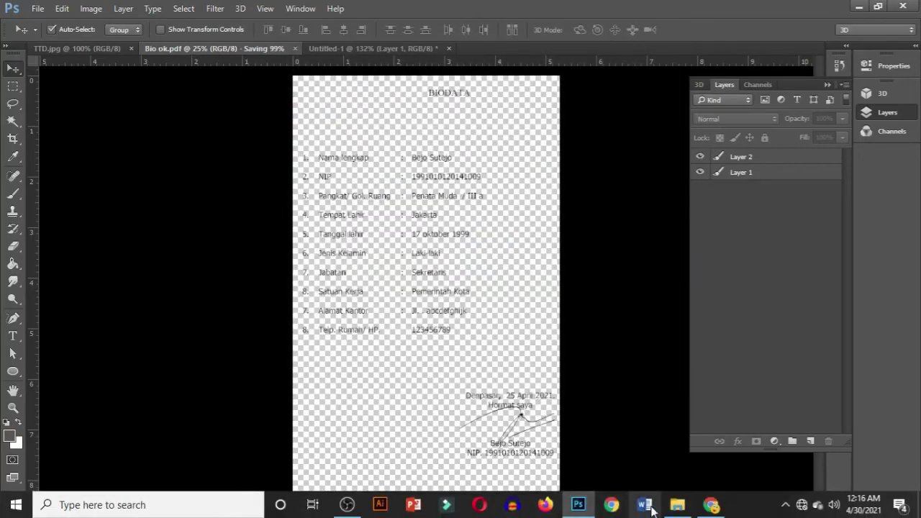
# - Open Bio ok.pdf from the BIO folder in Acrobat and scroll through the page
pyautogui.click(675, 506)
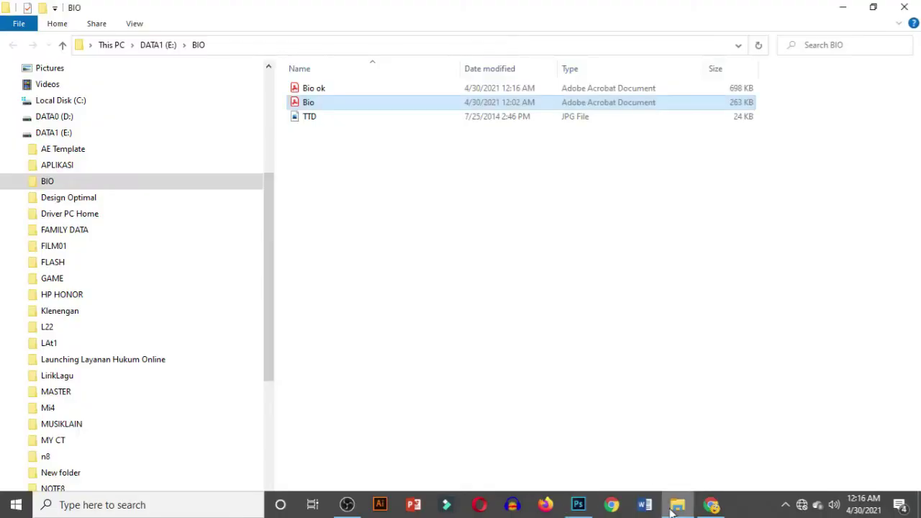
pyautogui.doubleClick(341, 90)
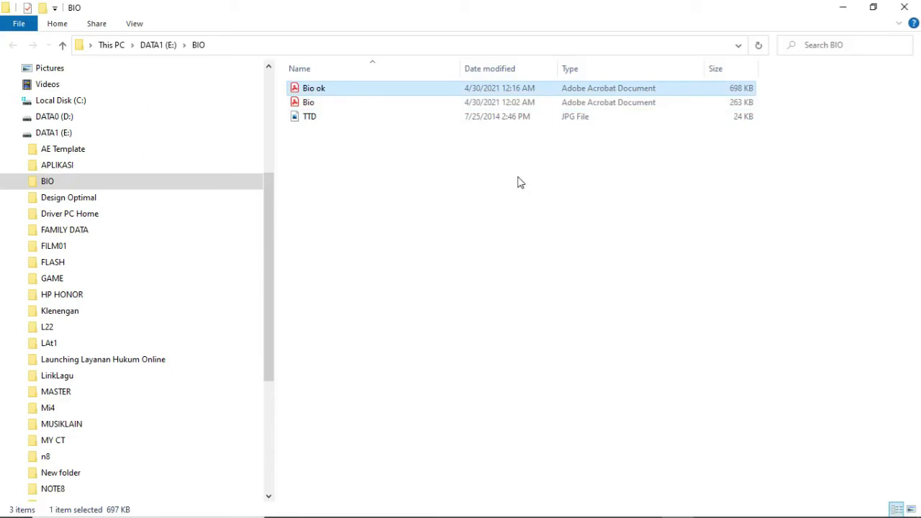
pyautogui.scroll(-1, 530, 303)
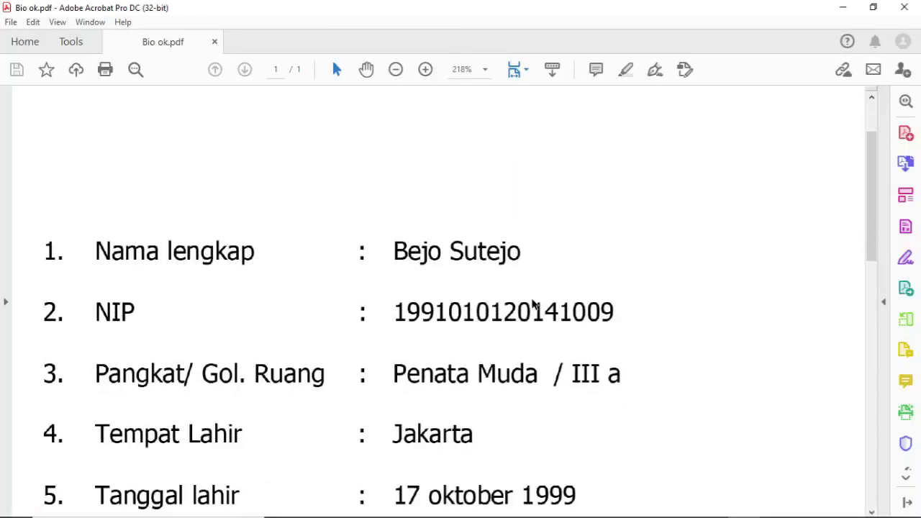
pyautogui.scroll(-3, 532, 300)
pyautogui.scroll(-3, 531, 300)
pyautogui.scroll(-2, 532, 301)
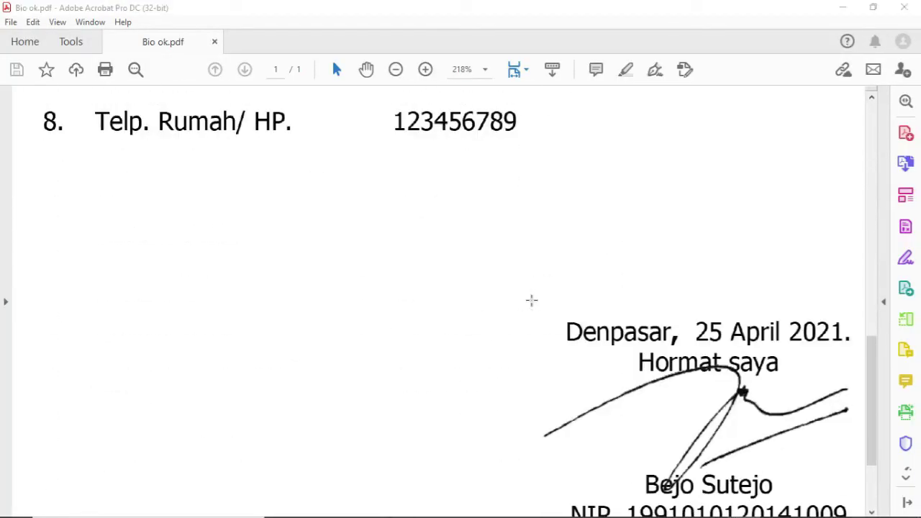
pyautogui.scroll(-2, 532, 300)
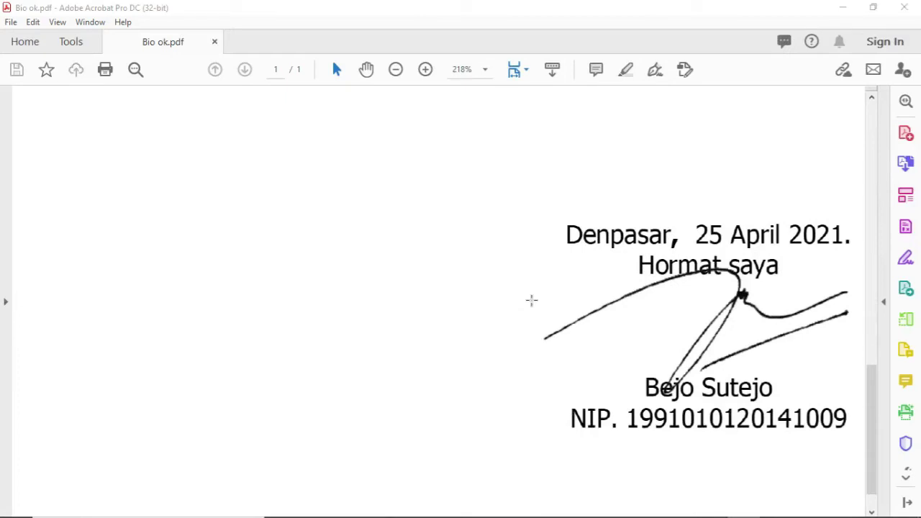
pyautogui.scroll(3, 532, 300)
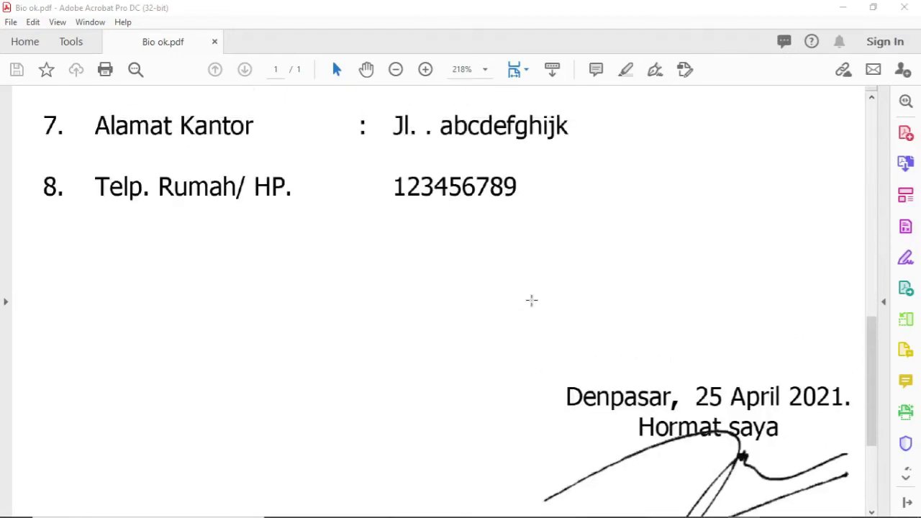
pyautogui.scroll(-3, 531, 300)
pyautogui.scroll(-1, 454, 230)
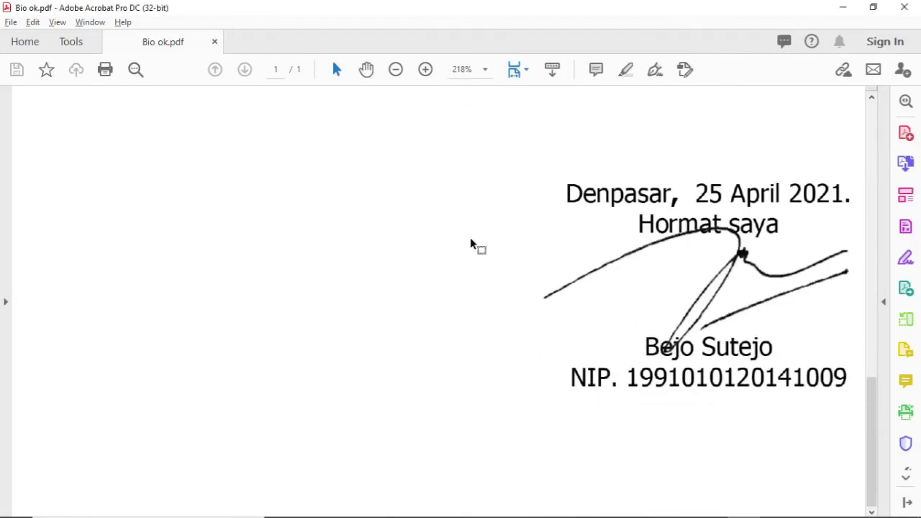
# - Finish checking the signature, then close Bio ok.pdf and quit Acrobat
pyautogui.press('alt')
pyautogui.keyDown('ctrl'); pyautogui.scroll(1, 468, 249); pyautogui.keyUp('ctrl')
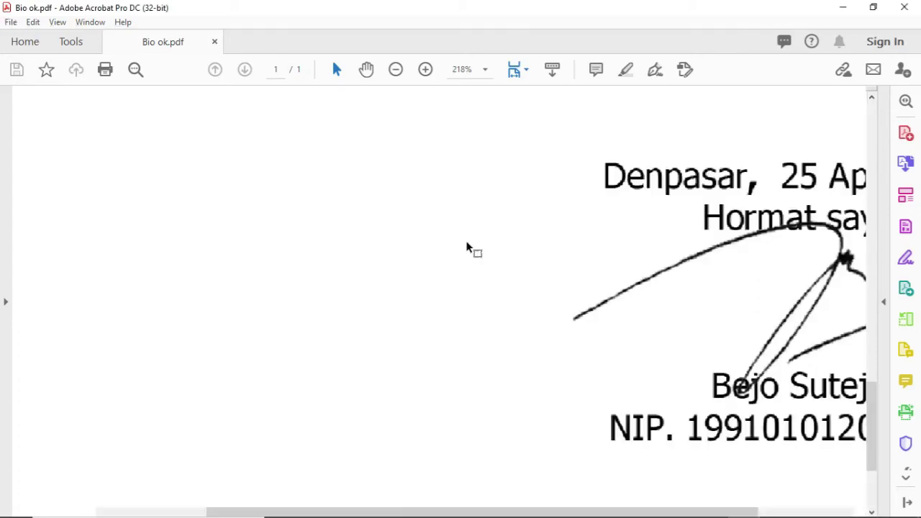
pyautogui.keyDown('ctrl'); pyautogui.scroll(-1, 468, 249); pyautogui.keyUp('ctrl')
pyautogui.keyDown('ctrl'); pyautogui.scroll(-3, 468, 248); pyautogui.keyUp('ctrl')
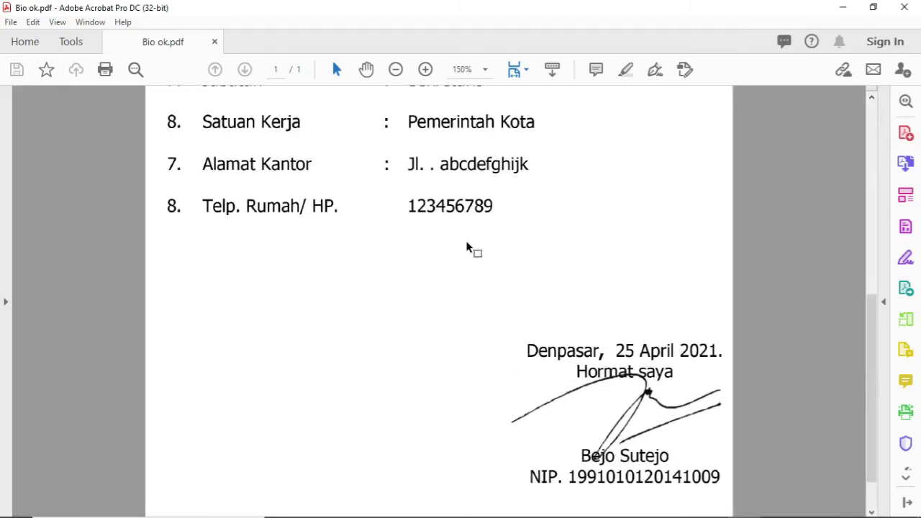
pyautogui.scroll(1, 468, 247)
pyautogui.scroll(4, 468, 245)
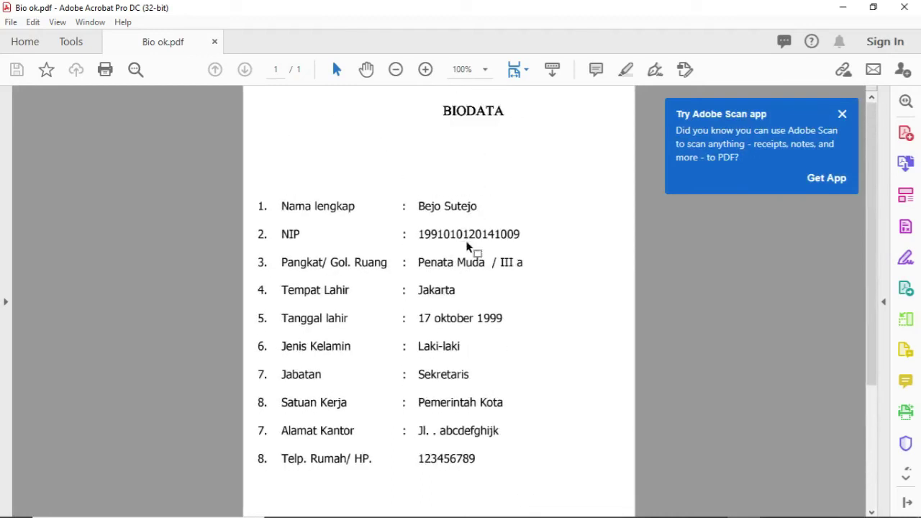
pyautogui.click(214, 43)
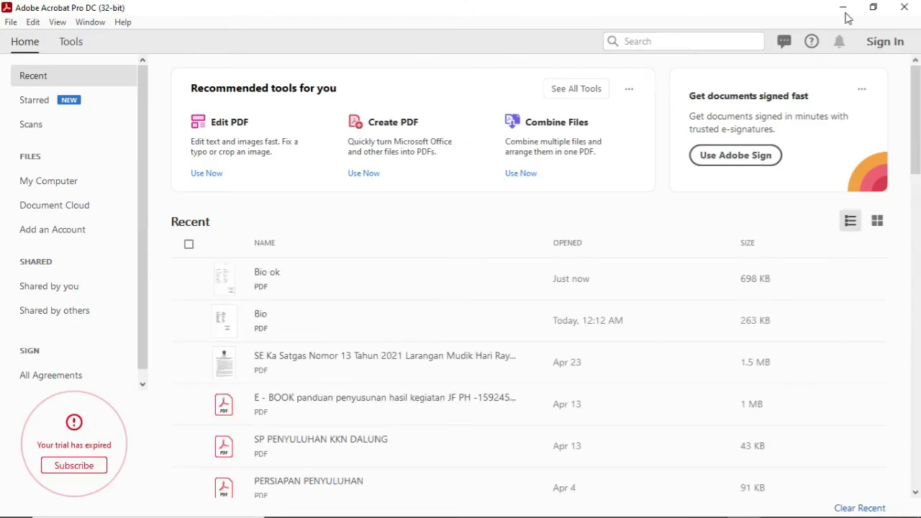
pyautogui.click(904, 7)
# - Open Photoshop's Print Settings for Bio ok.pdf and enlarge the image to fill the page
pyautogui.click(583, 195)
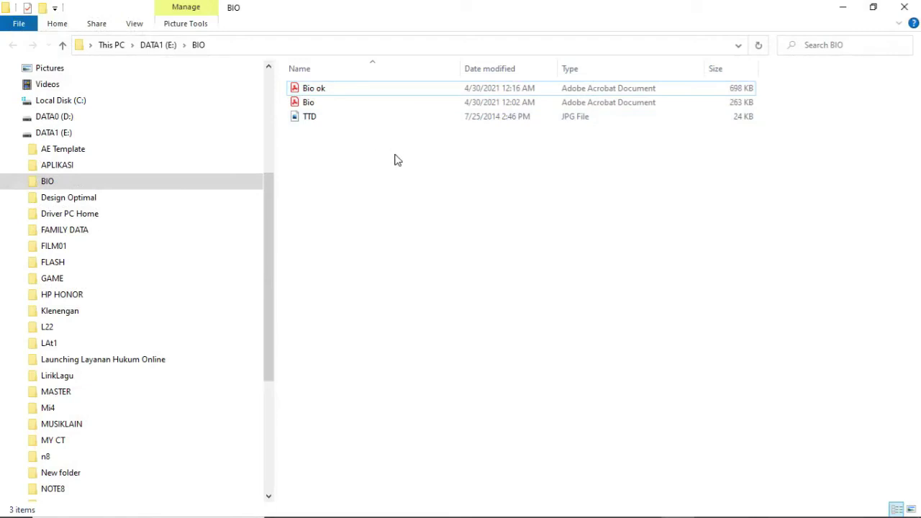
pyautogui.click(578, 513)
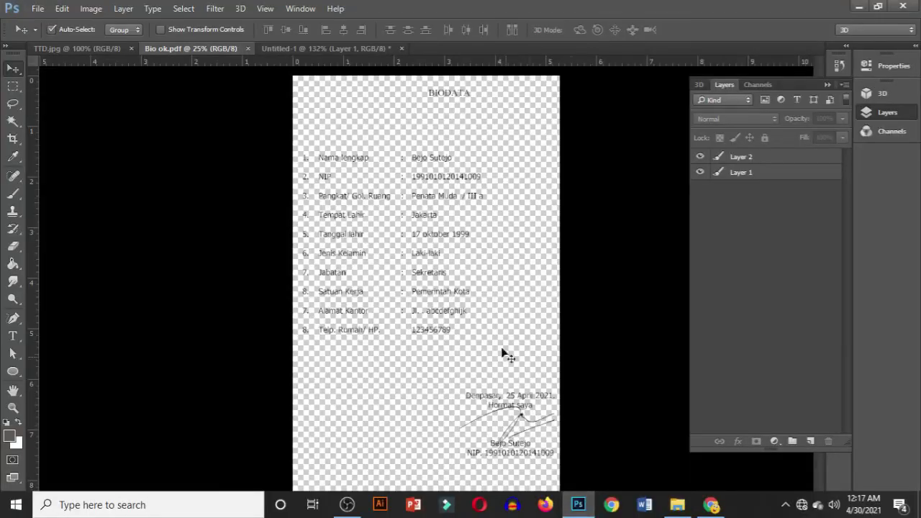
pyautogui.click(37, 9)
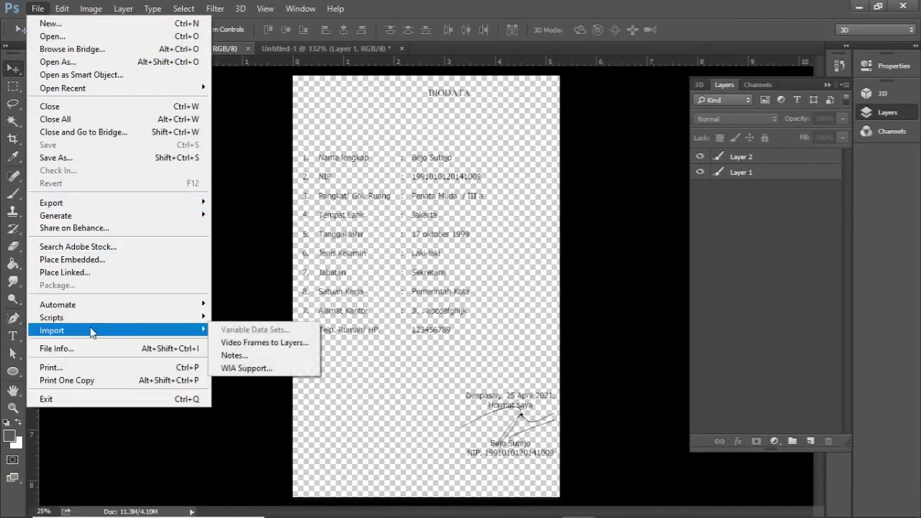
pyautogui.click(90, 367)
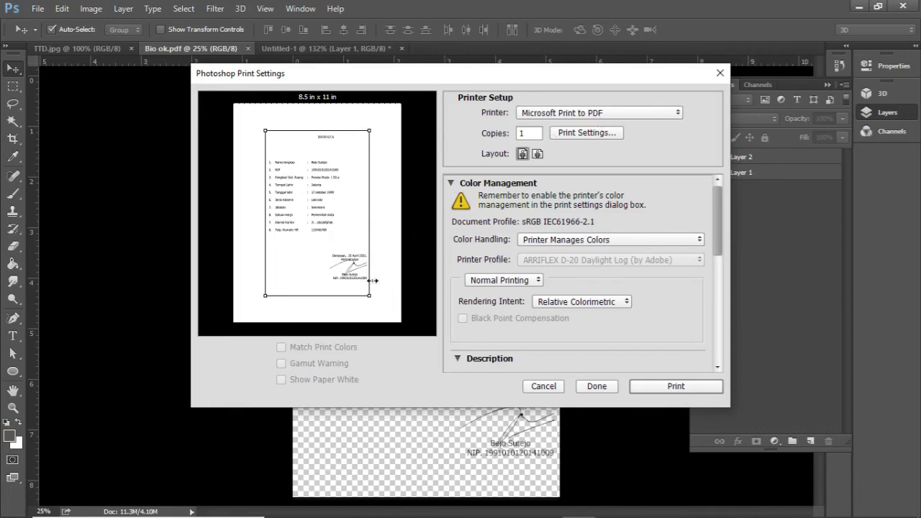
pyautogui.moveTo(365, 293)
pyautogui.mouseDown()
pyautogui.moveTo(380, 318)
pyautogui.moveTo(375, 305)
pyautogui.mouseUp()
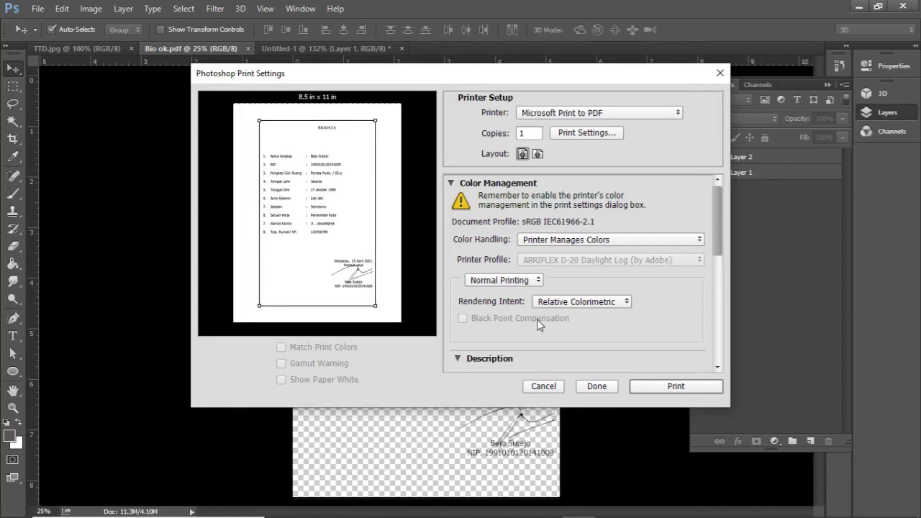
# - Print the page to Microsoft Print to PDF, saving the output as A4 Bio
pyautogui.click(677, 387)
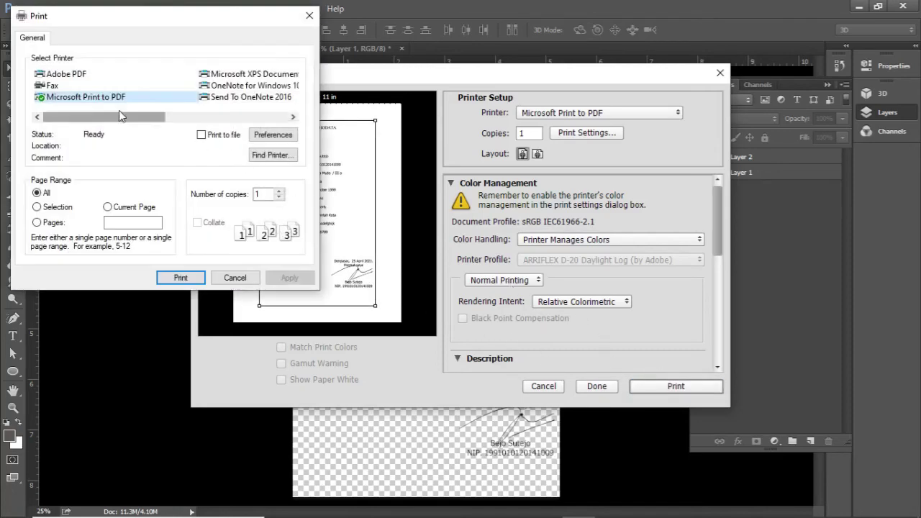
pyautogui.press('Return')
pyautogui.write('A4 Bio')
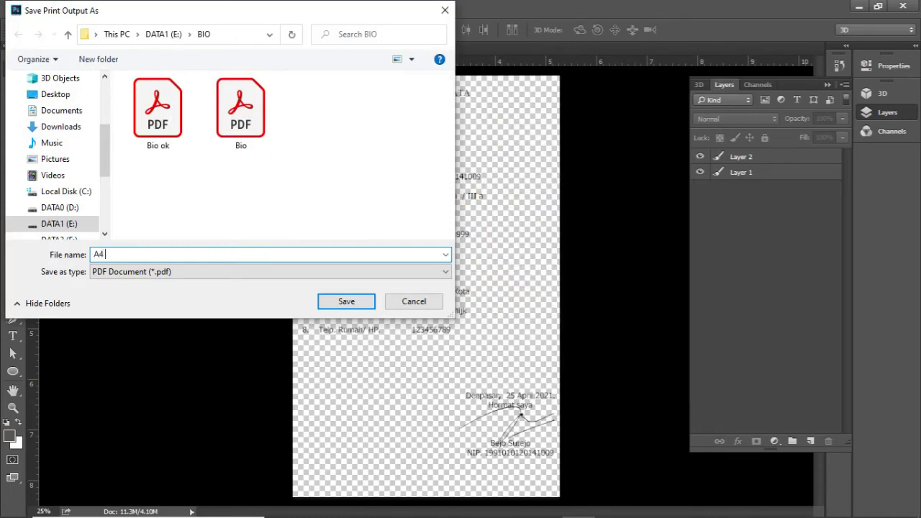
pyautogui.click(346, 302)
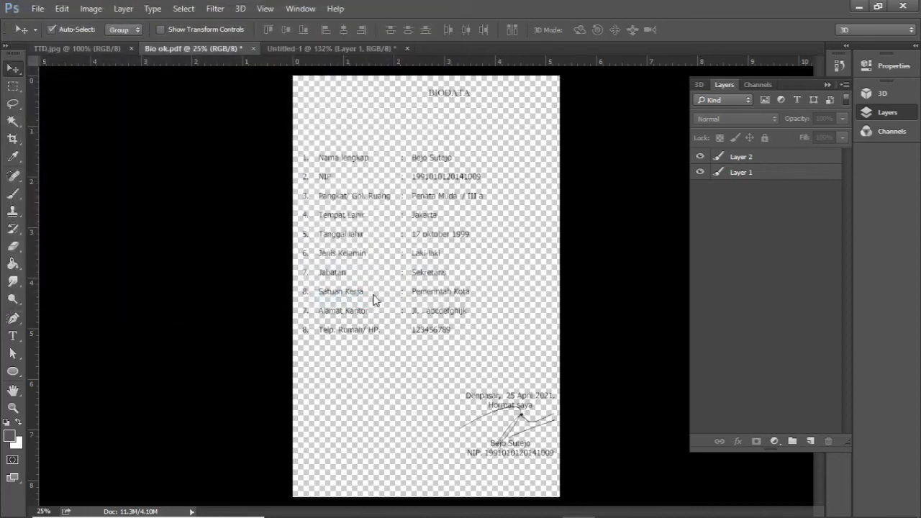
pyautogui.moveTo(702, 506)
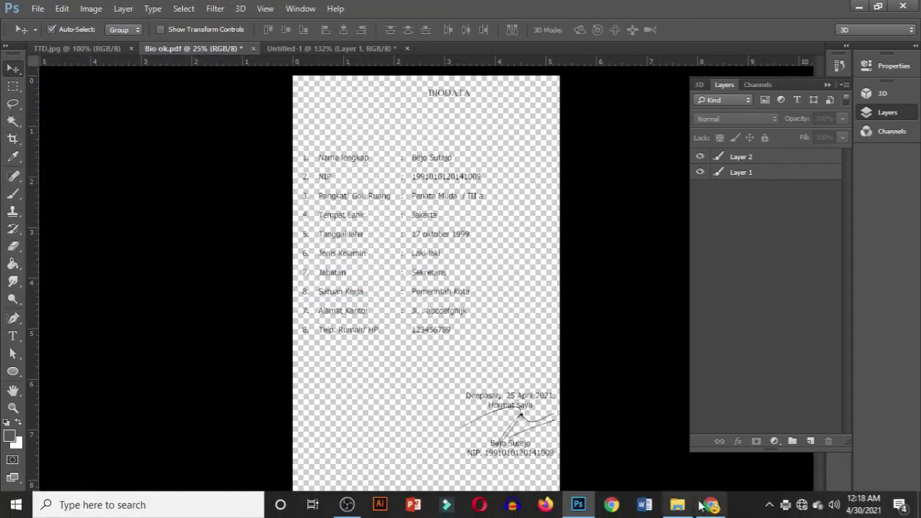
pyautogui.click(677, 504)
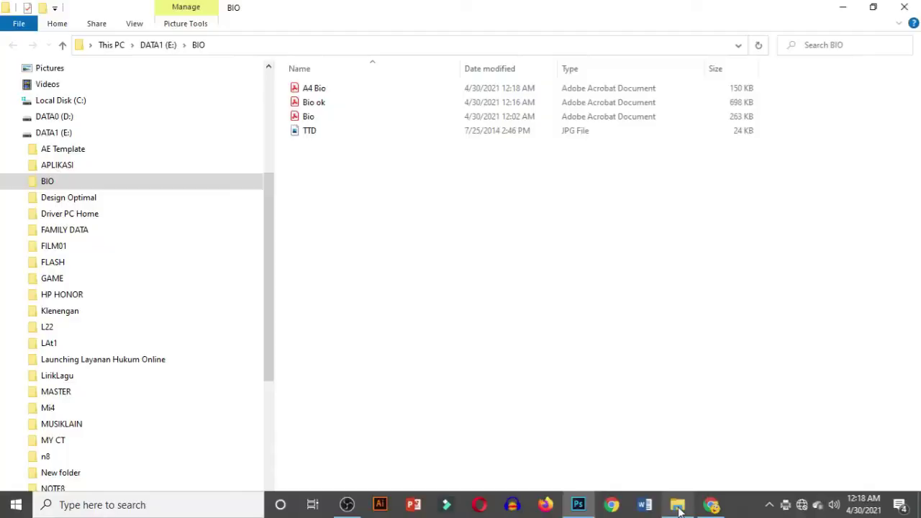
# - Open A4 Bio.pdf in Acrobat and scroll to check the signature above the name
pyautogui.click(320, 88)
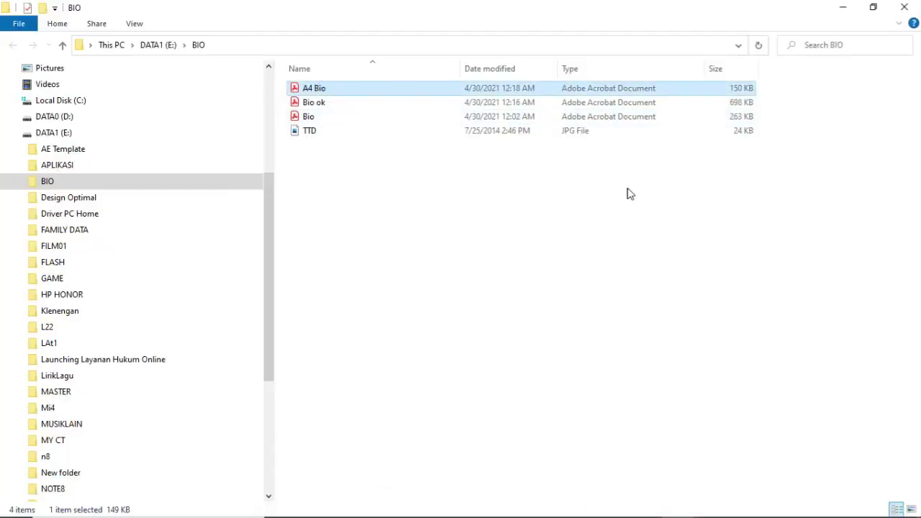
pyautogui.press('Return')
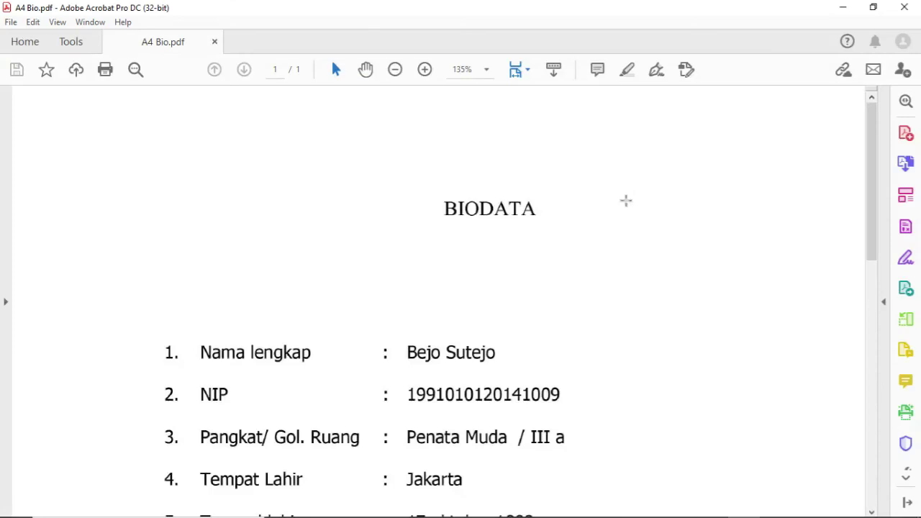
pyautogui.scroll(-3, 626, 201)
pyautogui.scroll(-2, 632, 219)
pyautogui.scroll(-1, 632, 220)
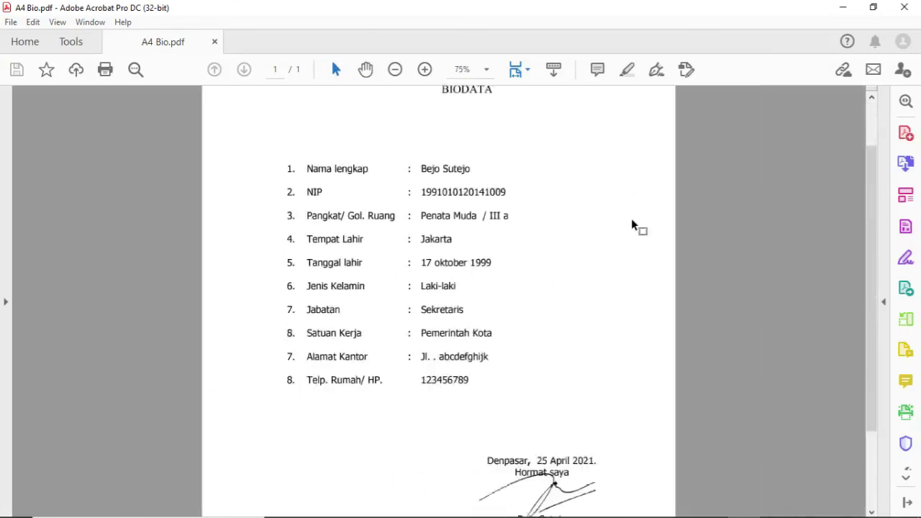
pyautogui.scroll(-3, 632, 220)
pyautogui.scroll(-1, 631, 218)
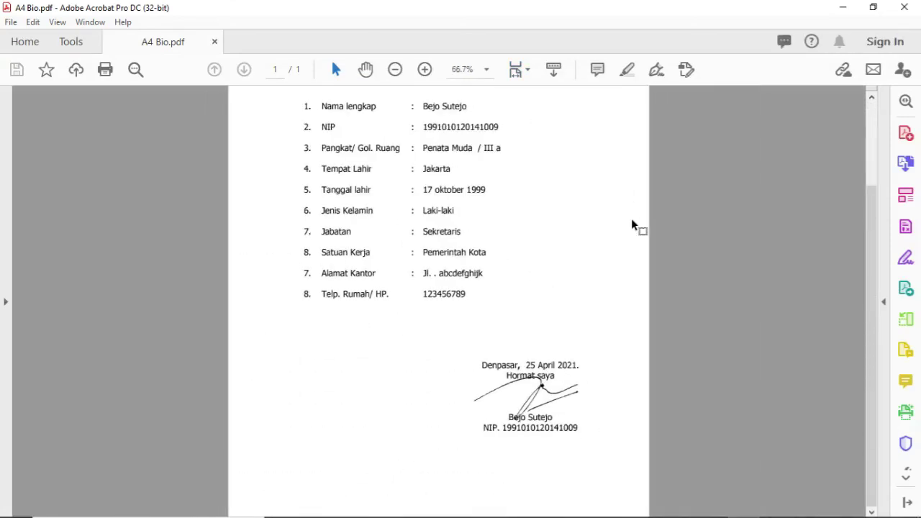
pyautogui.scroll(3, 631, 218)
pyautogui.scroll(-3, 631, 219)
pyautogui.scroll(3, 632, 223)
pyautogui.scroll(-3, 632, 223)
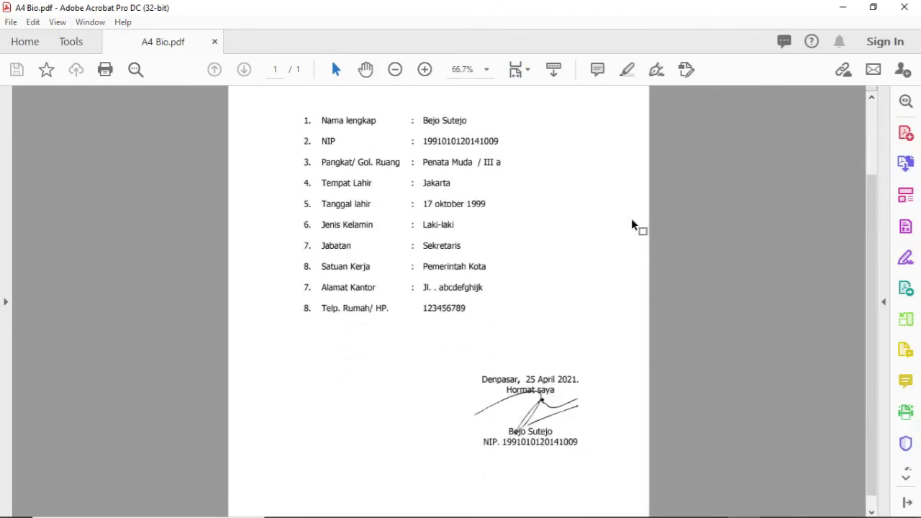
pyautogui.scroll(3, 632, 226)
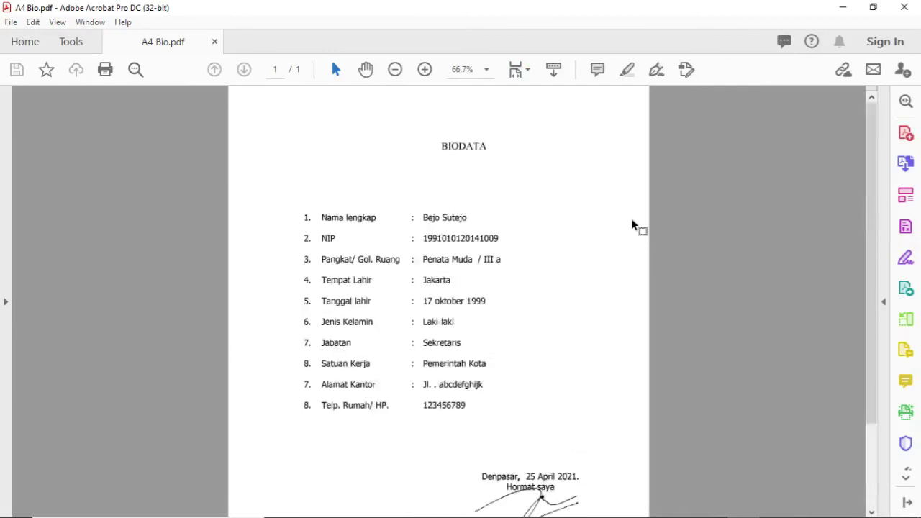
pyautogui.scroll(-3, 632, 224)
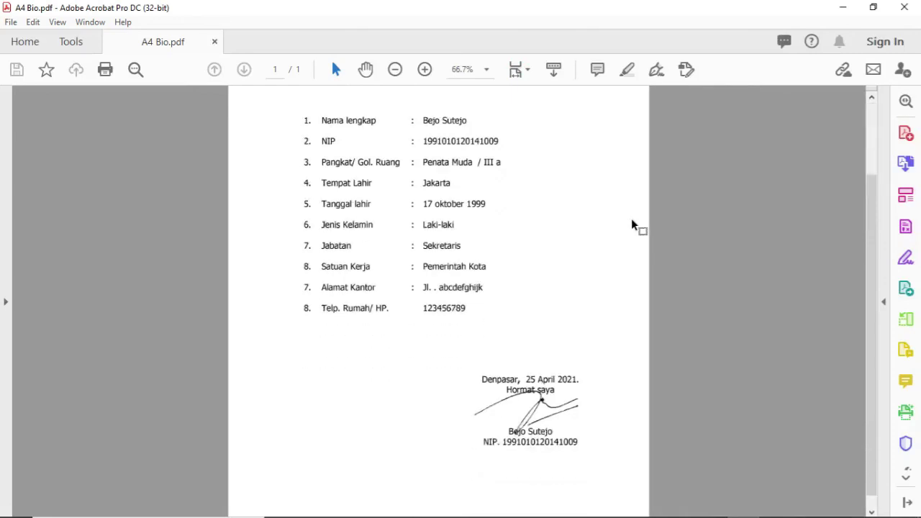